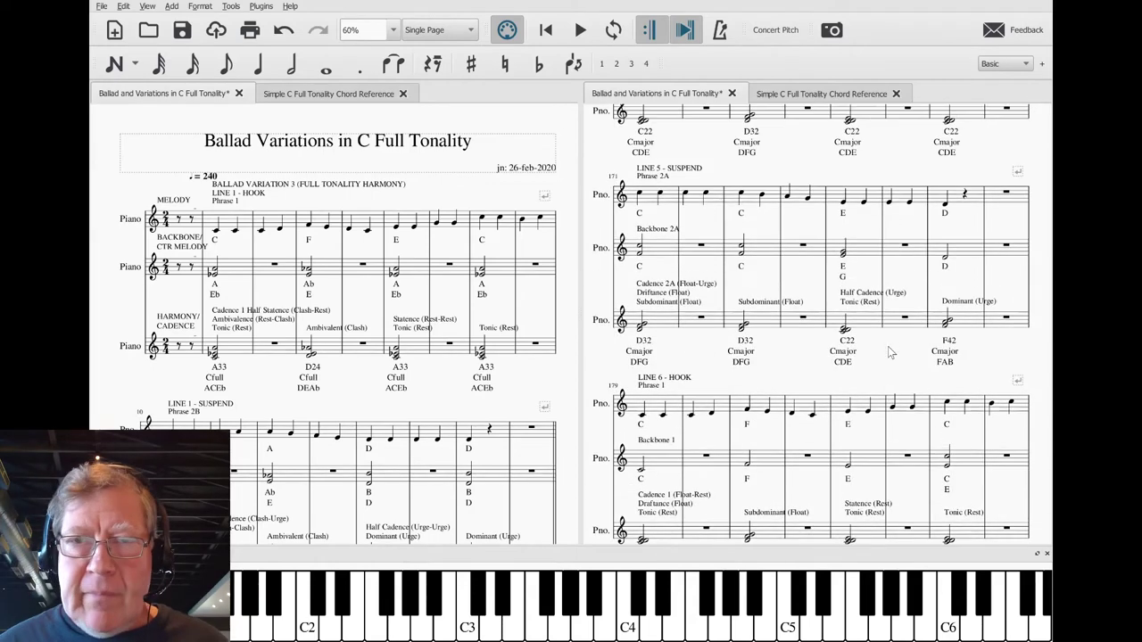
Insert 'C ' and replace 'HARMONY)' with 'CHORDS)' in the Variation 3 subtitle, then save.
{"action": "scroll", "coordinate": [888, 350], "scroll_direction": "up", "scroll_amount": 10}
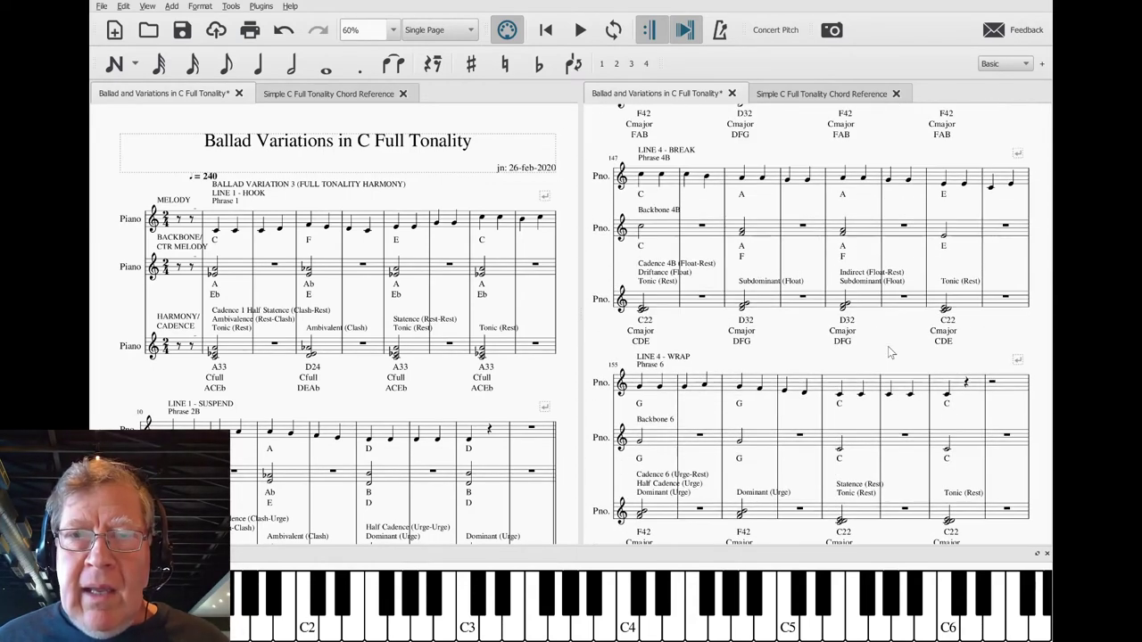
{"action": "scroll", "coordinate": [888, 351], "scroll_direction": "up", "scroll_amount": 10}
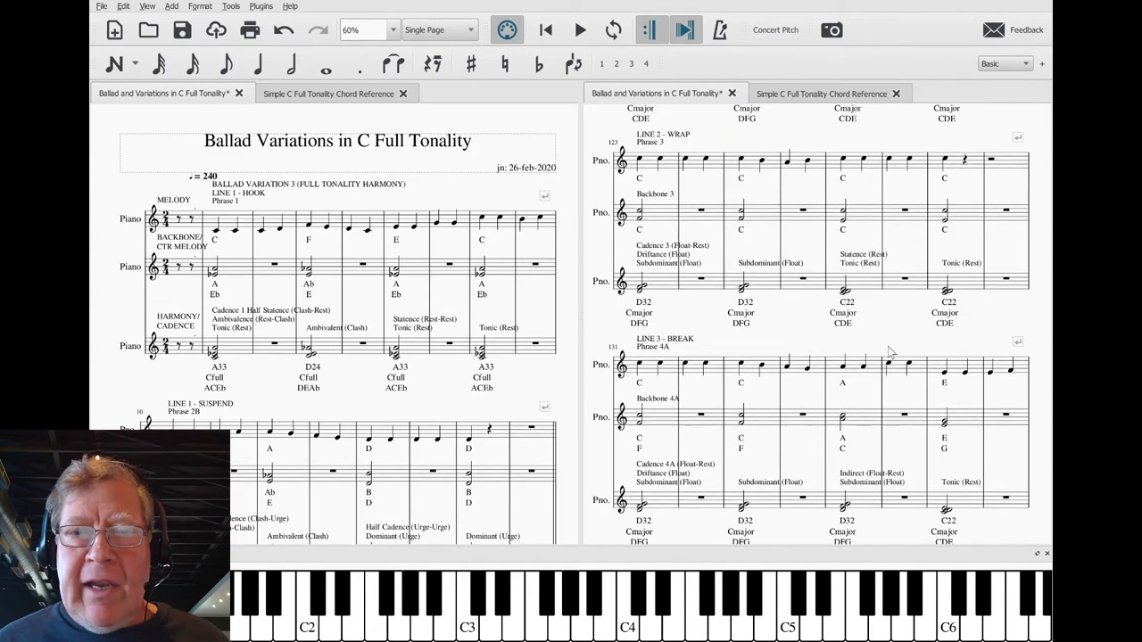
{"action": "scroll", "coordinate": [887, 348], "scroll_direction": "up", "scroll_amount": 10}
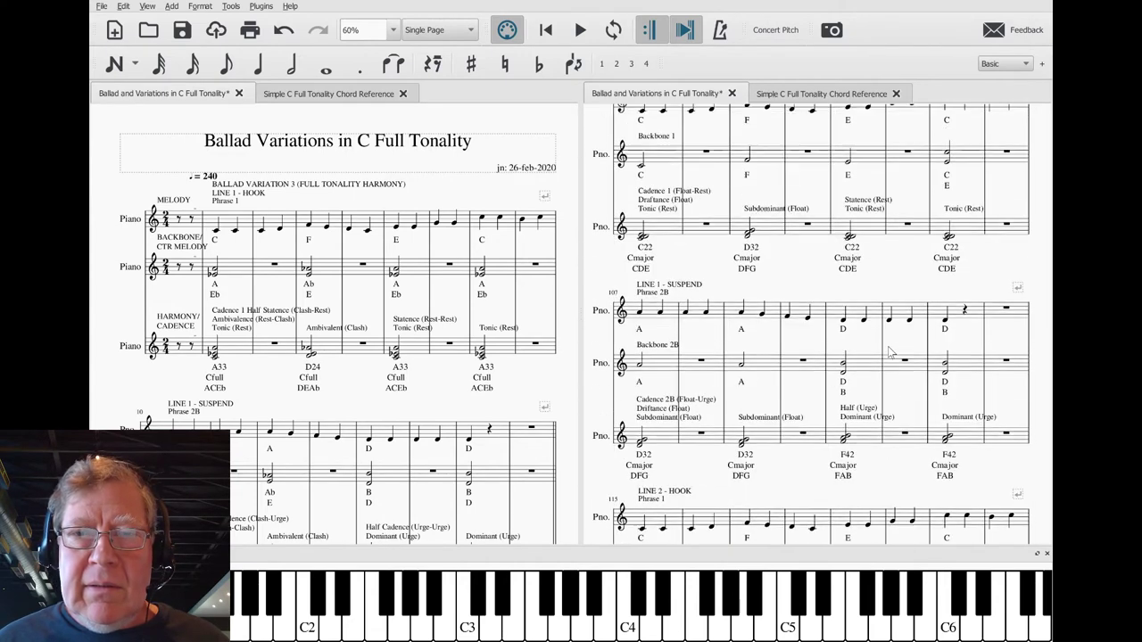
{"action": "scroll", "coordinate": [889, 351], "scroll_direction": "up", "scroll_amount": 3}
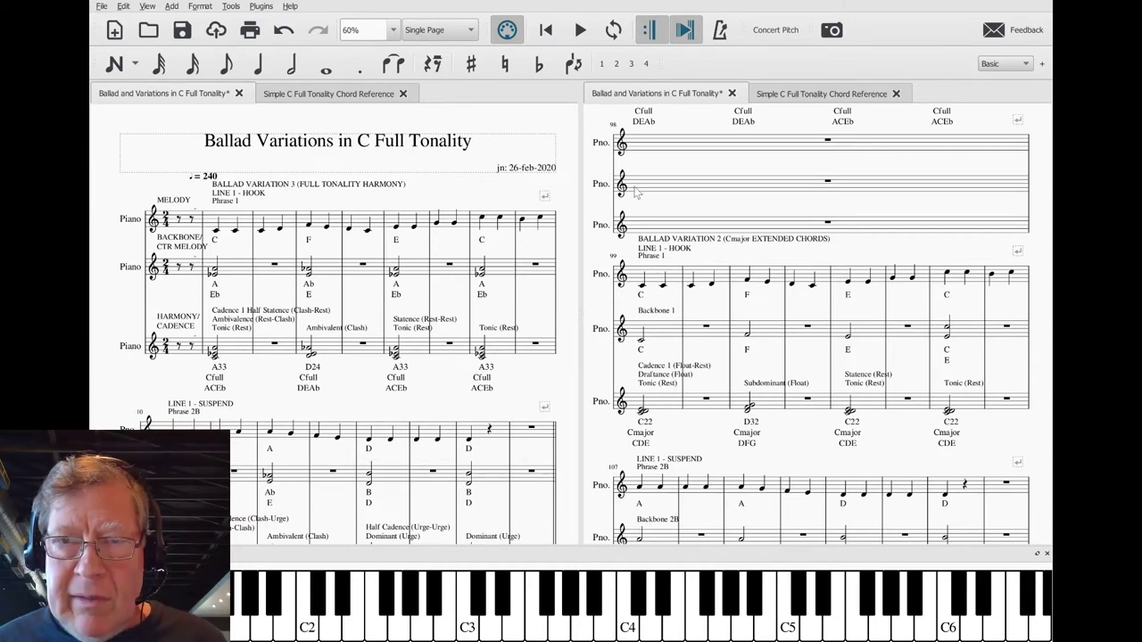
{"action": "scroll", "coordinate": [700, 248], "scroll_direction": "down", "scroll_amount": 12}
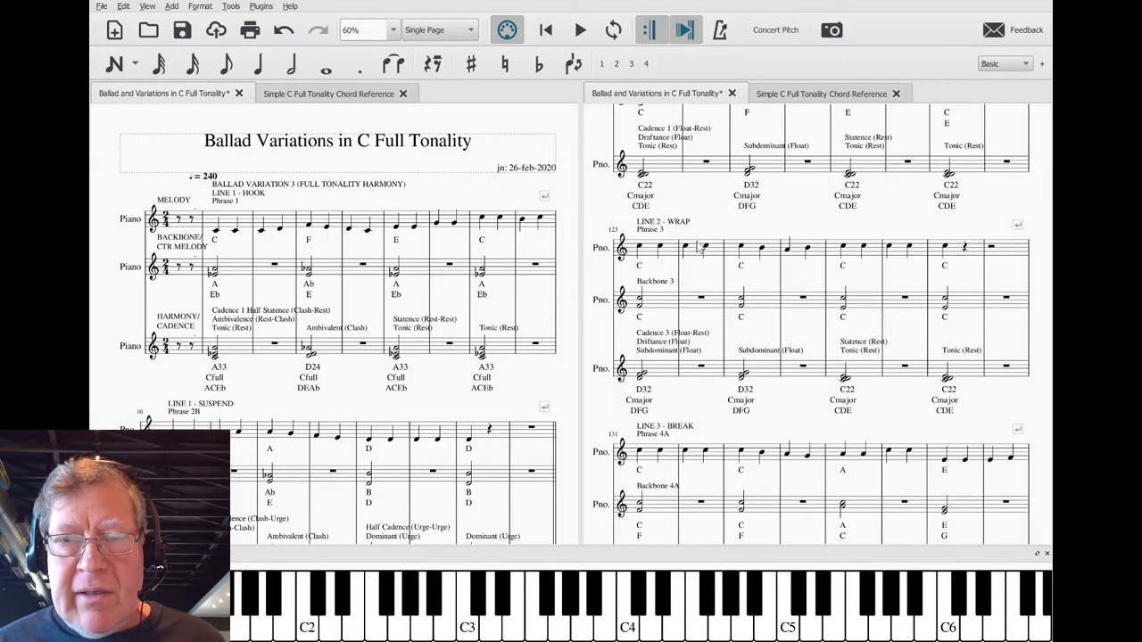
{"action": "scroll", "coordinate": [700, 248], "scroll_direction": "down", "scroll_amount": 8}
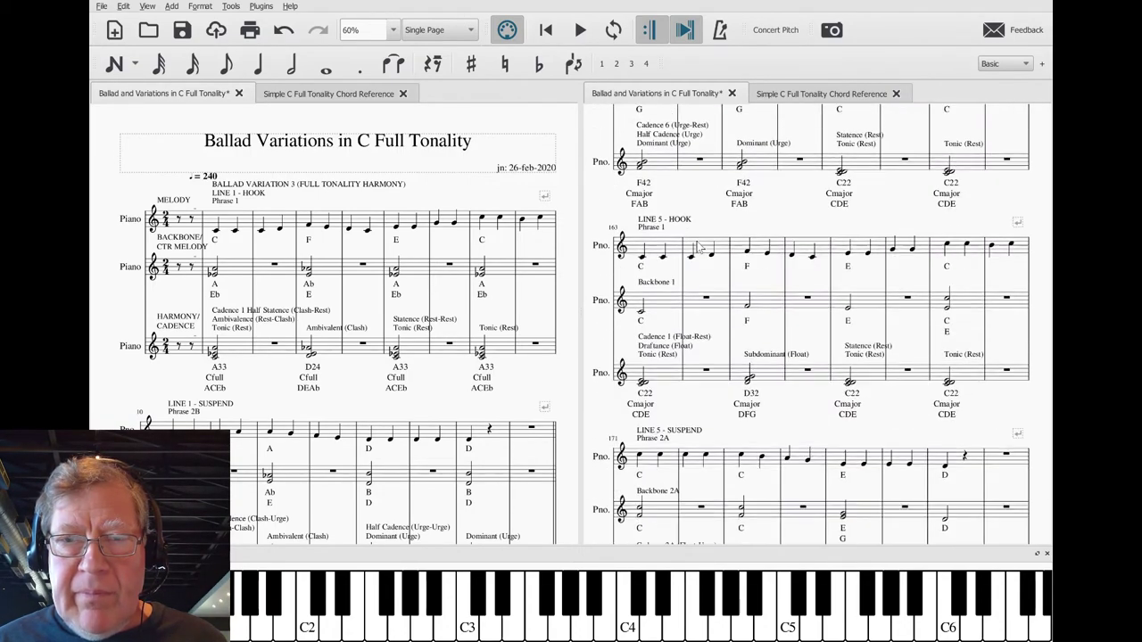
{"action": "scroll", "coordinate": [700, 248], "scroll_direction": "down", "scroll_amount": 8}
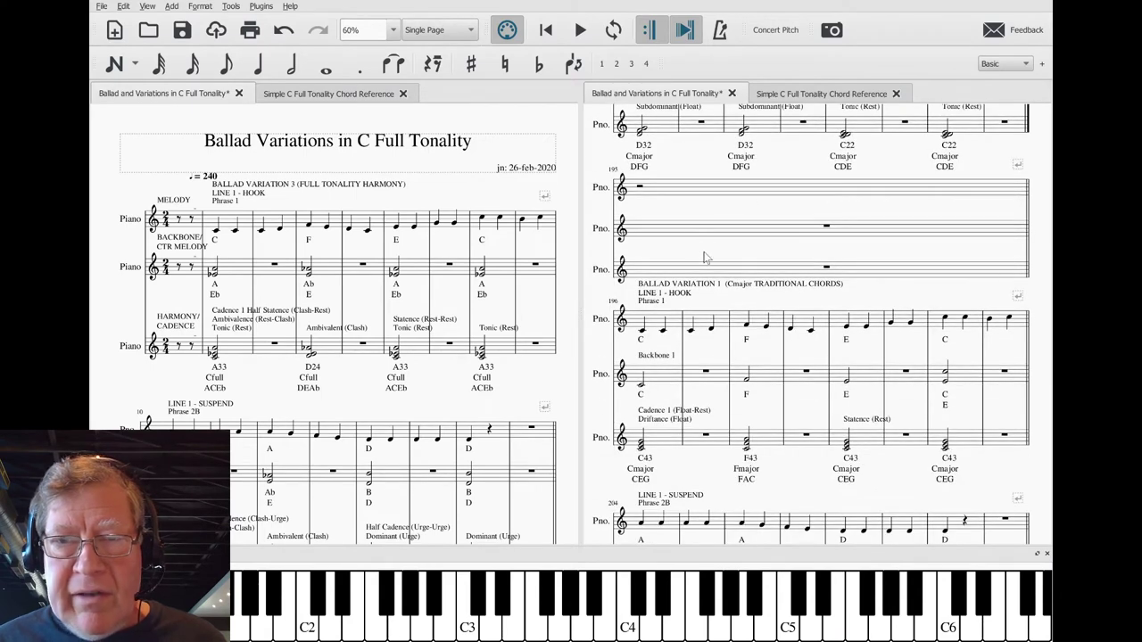
{"action": "scroll", "coordinate": [704, 257], "scroll_direction": "up", "scroll_amount": 7}
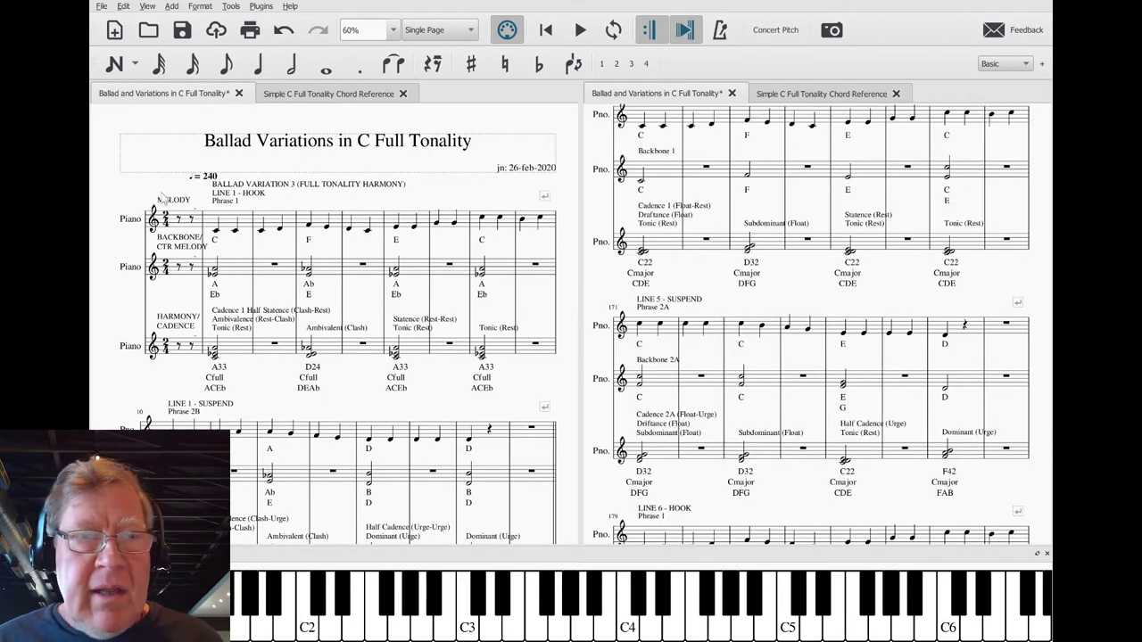
{"action": "double_click", "coordinate": [305, 188]}
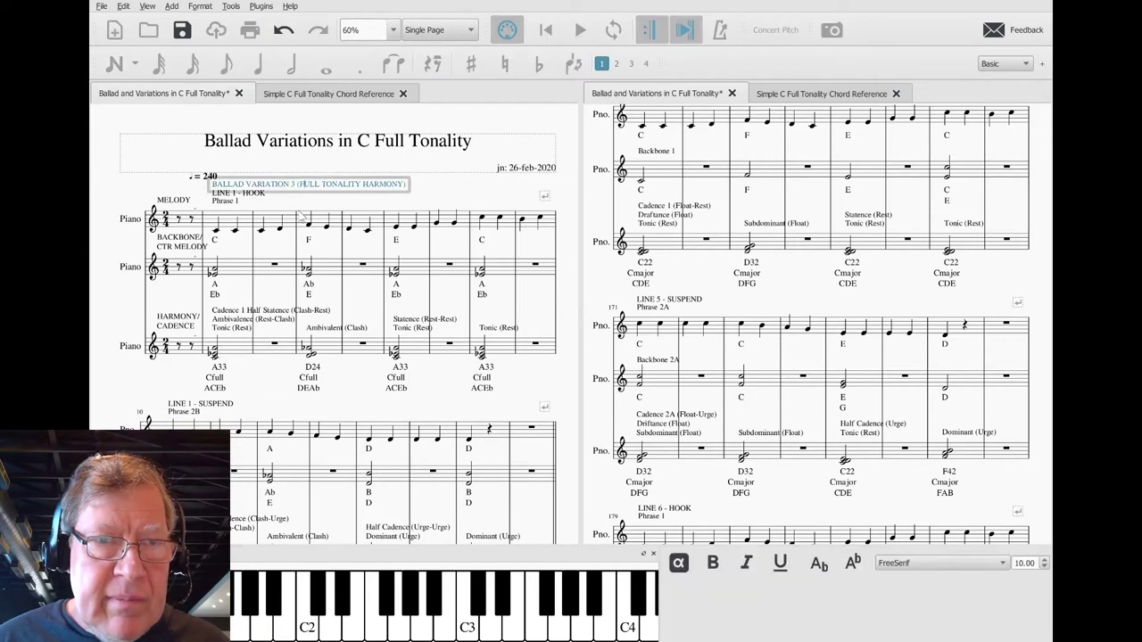
{"action": "type", "text": "C"}
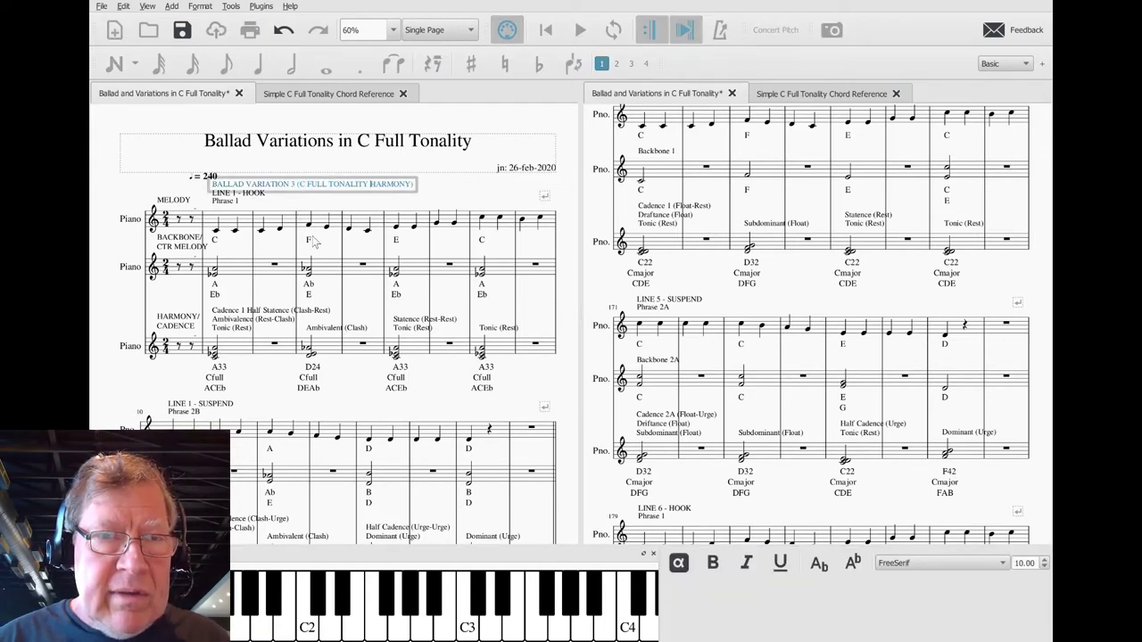
{"action": "key", "text": "ctrl+shift+Left"}
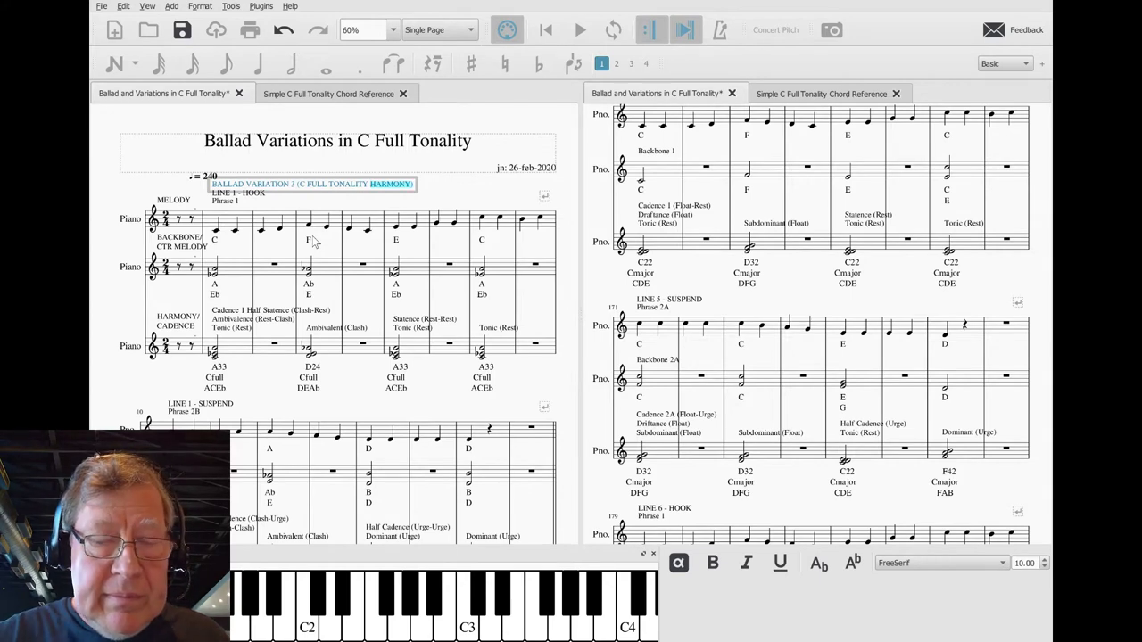
{"action": "type", "text": "CHORDS)"}
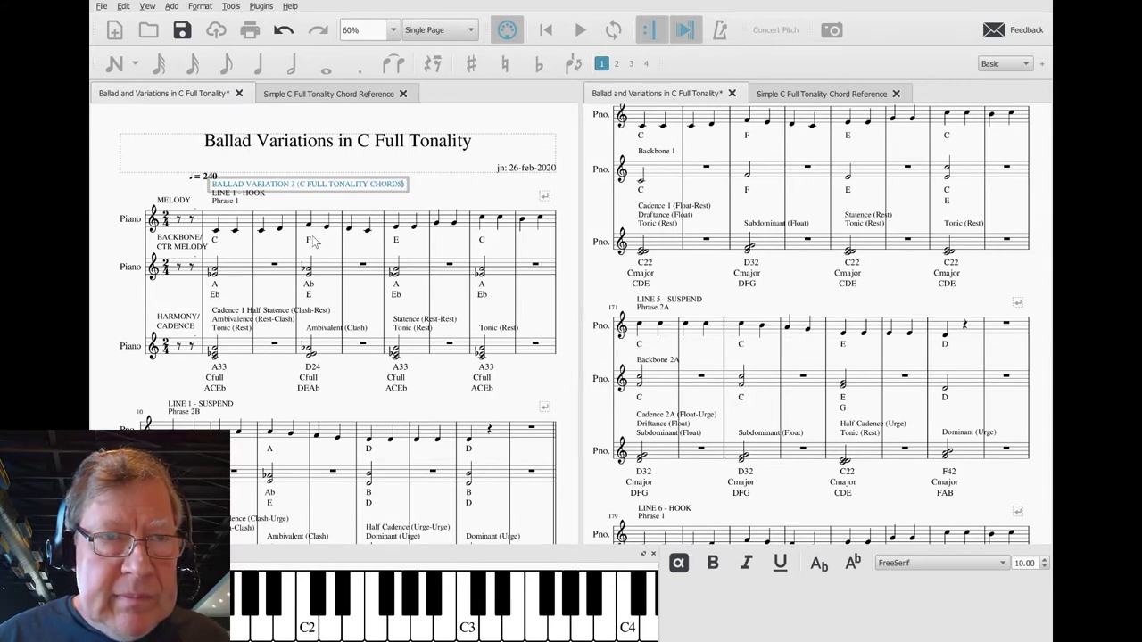
{"action": "left_click", "coordinate": [101, 262]}
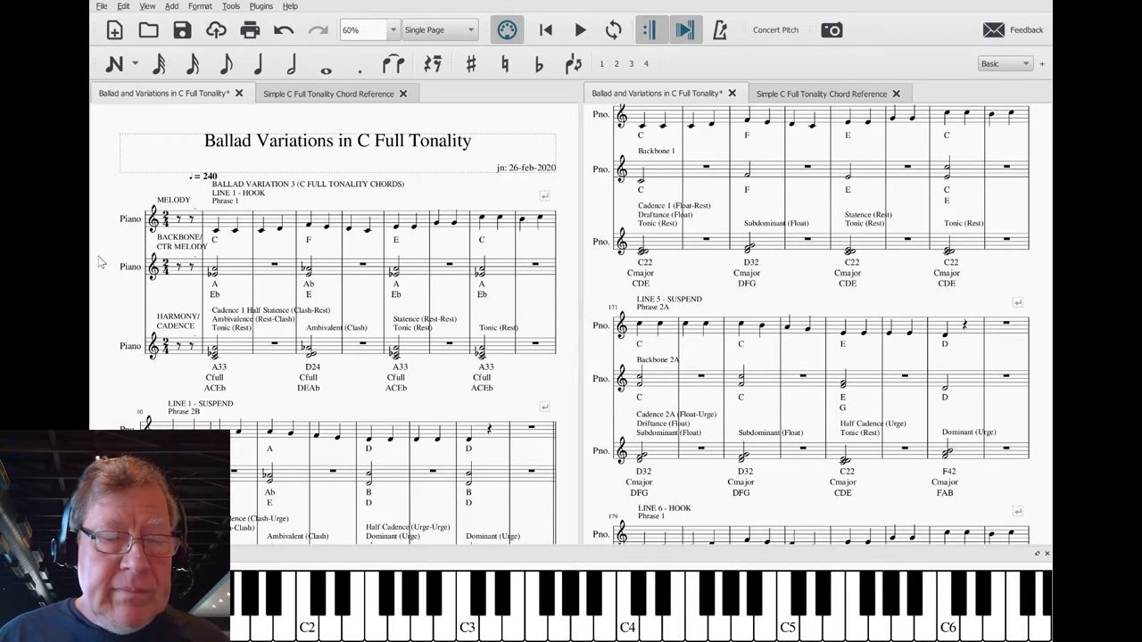
{"action": "key", "text": "ctrl+s"}
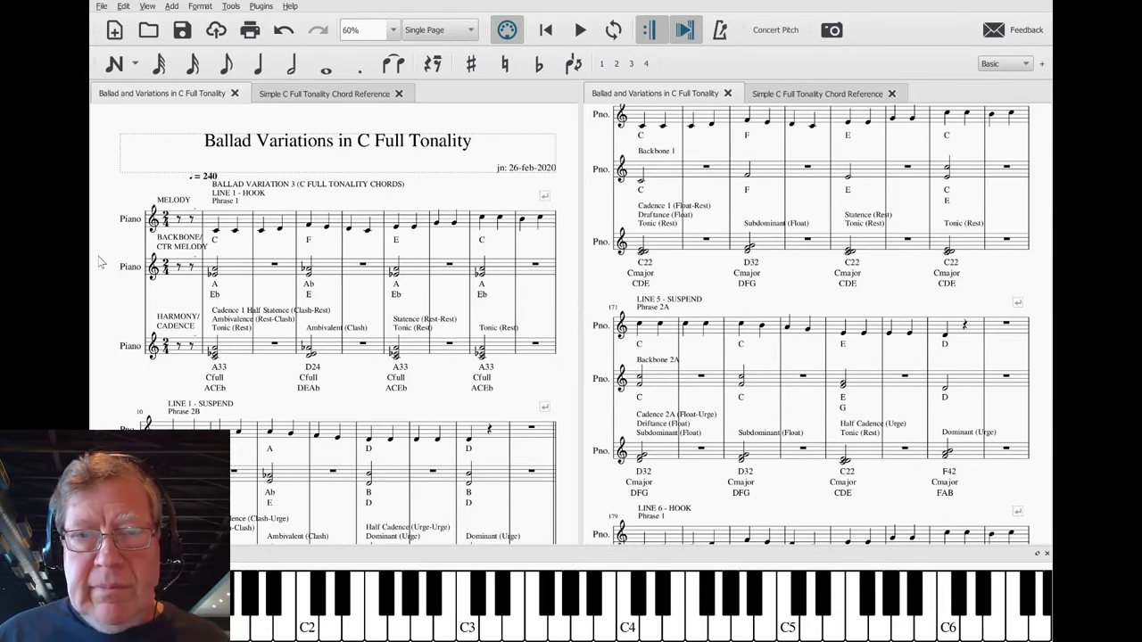
{"action": "scroll", "coordinate": [676, 282], "scroll_direction": "down", "scroll_amount": 5}
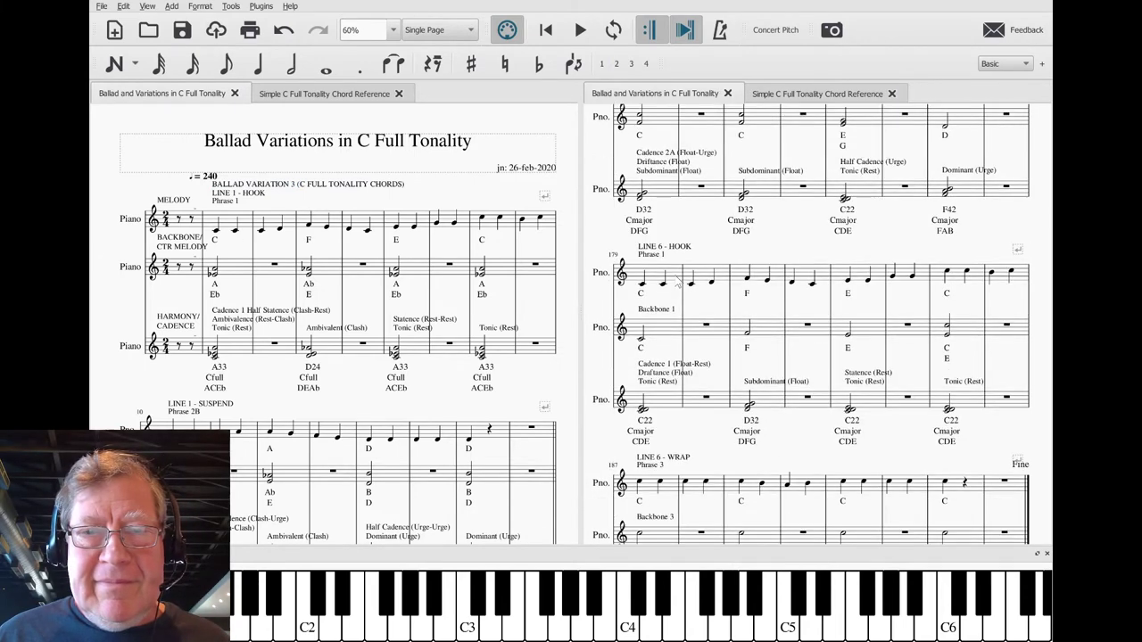
{"action": "scroll", "coordinate": [678, 282], "scroll_direction": "down", "scroll_amount": 5}
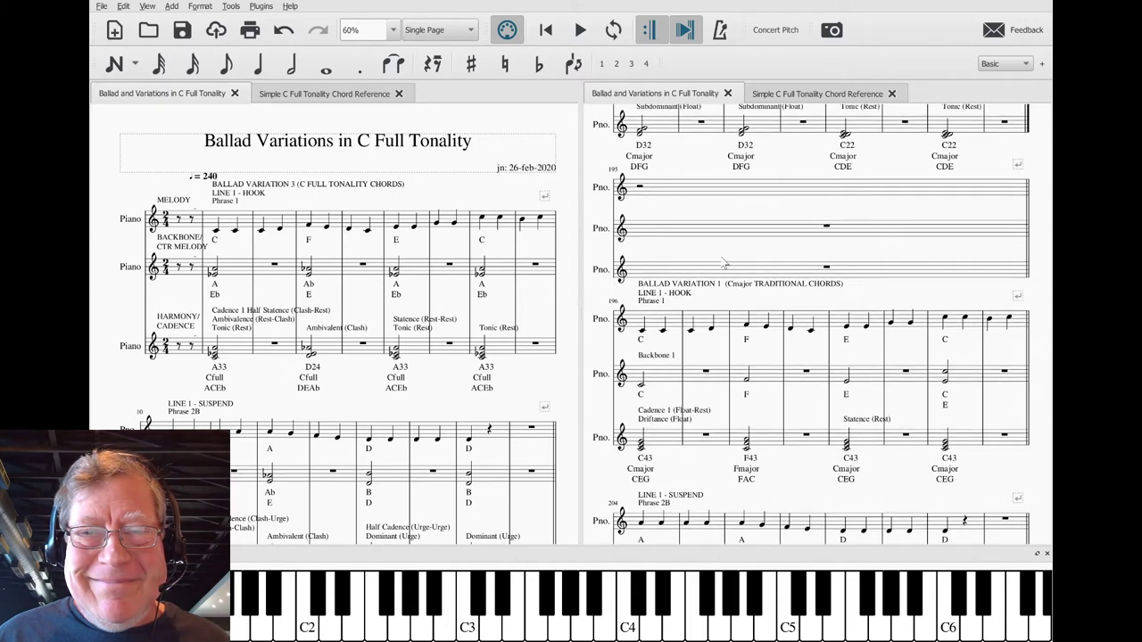
{"action": "scroll", "coordinate": [725, 263], "scroll_direction": "down", "scroll_amount": 2}
{"action": "scroll", "coordinate": [724, 263], "scroll_direction": "up", "scroll_amount": 1}
{"action": "scroll", "coordinate": [724, 263], "scroll_direction": "down", "scroll_amount": 2}
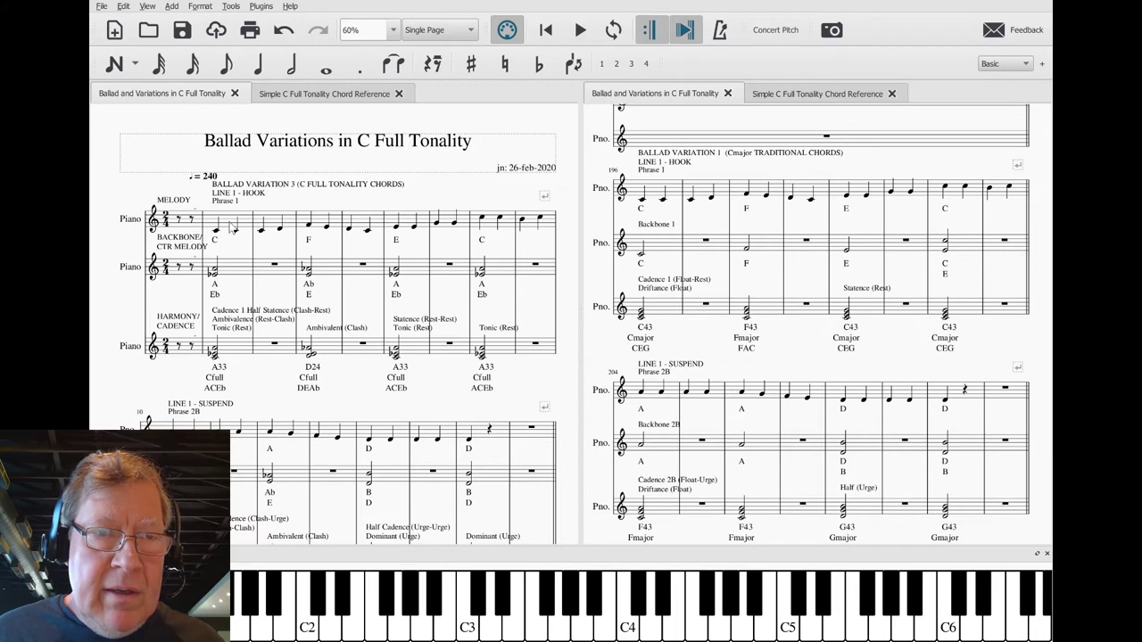
Check the Simple C Full Tonality Chord Reference score, then return to the Ballad and Variations score.
{"action": "left_click", "coordinate": [231, 227]}
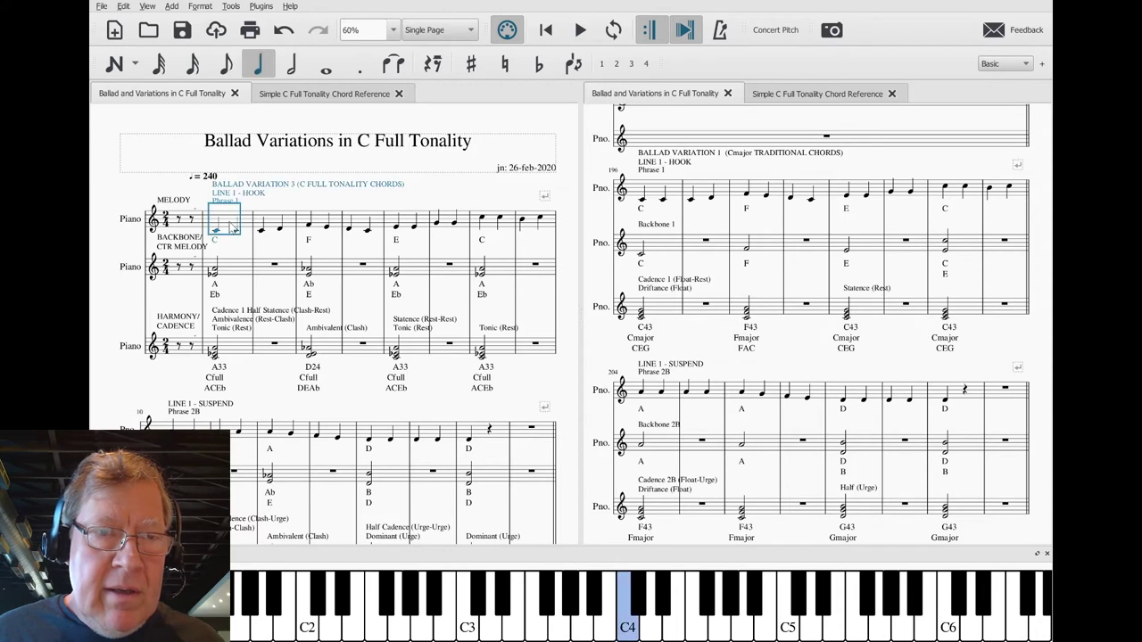
{"action": "left_click", "coordinate": [656, 195]}
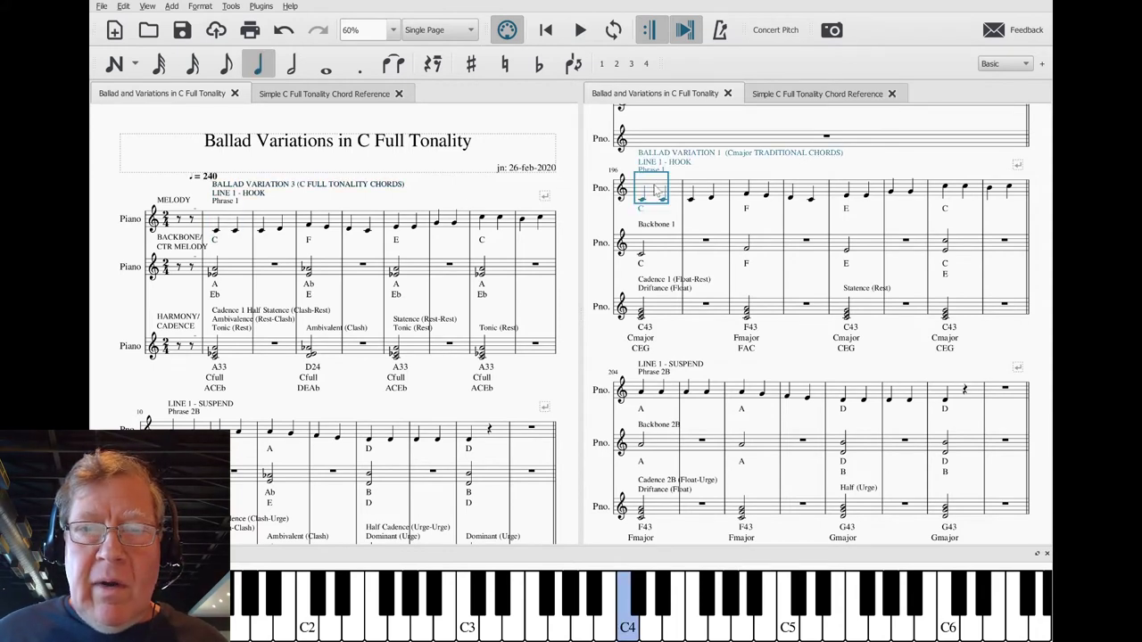
{"action": "left_click", "coordinate": [736, 156]}
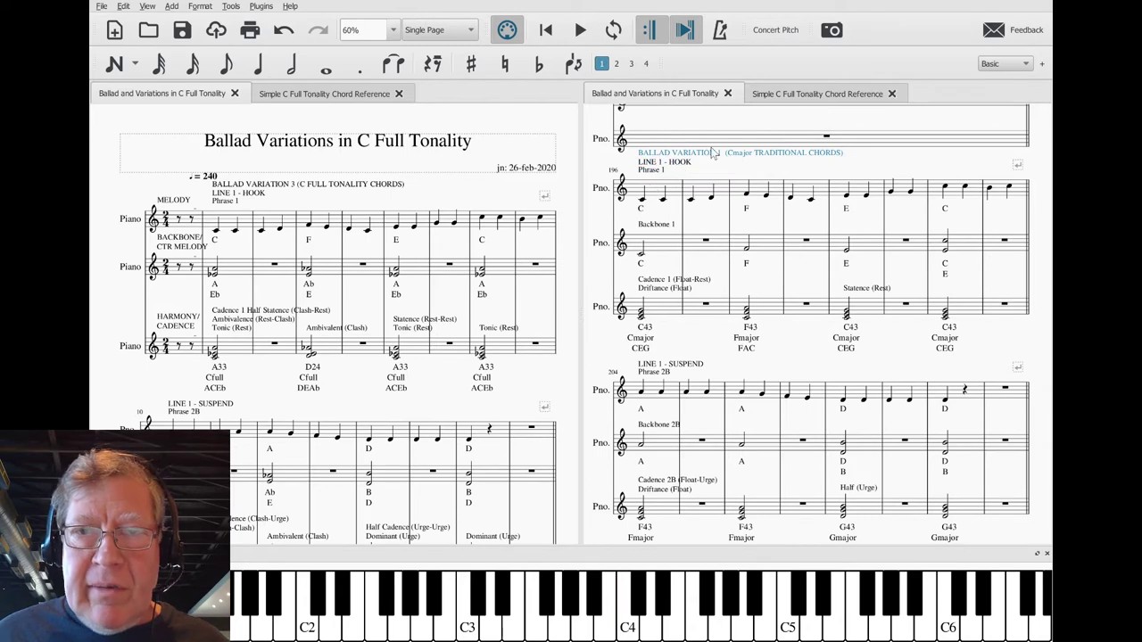
{"action": "left_click", "coordinate": [782, 94]}
{"action": "scroll", "coordinate": [740, 170], "scroll_direction": "up", "scroll_amount": 4}
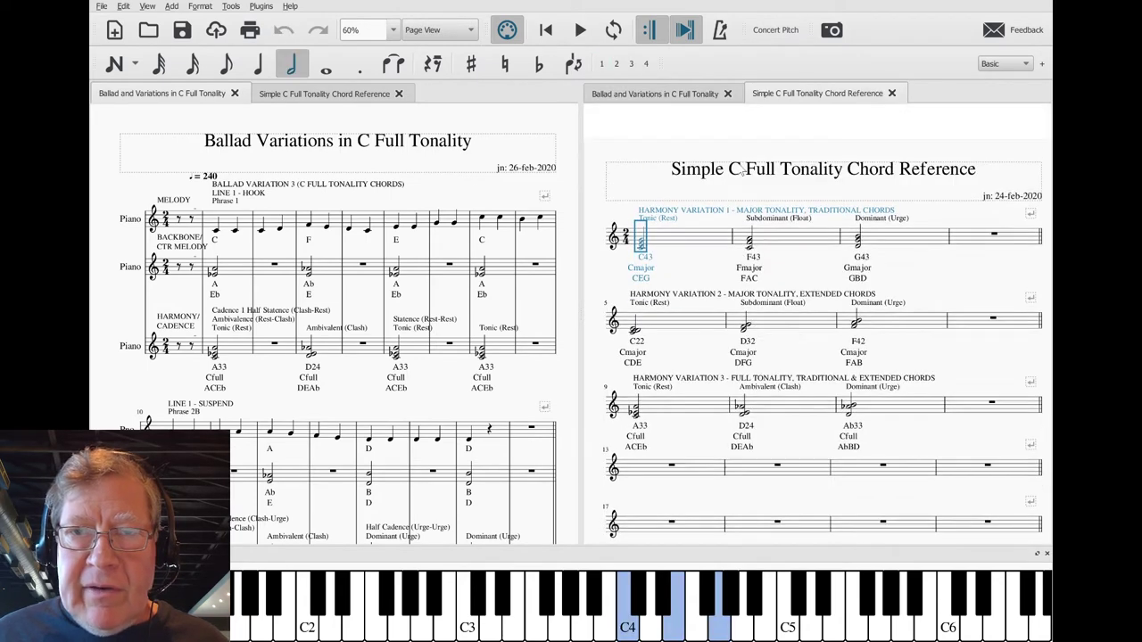
{"action": "left_click", "coordinate": [674, 98]}
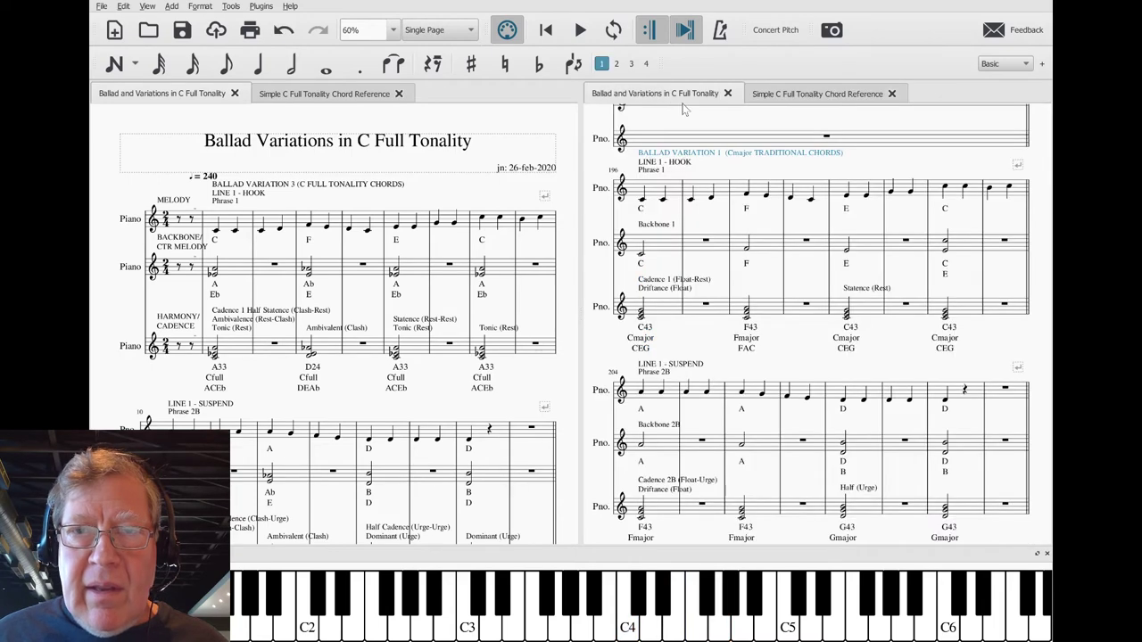
Play Ballad Variation 1 from its first note for a few bars, then stop.
{"action": "left_click", "coordinate": [657, 196]}
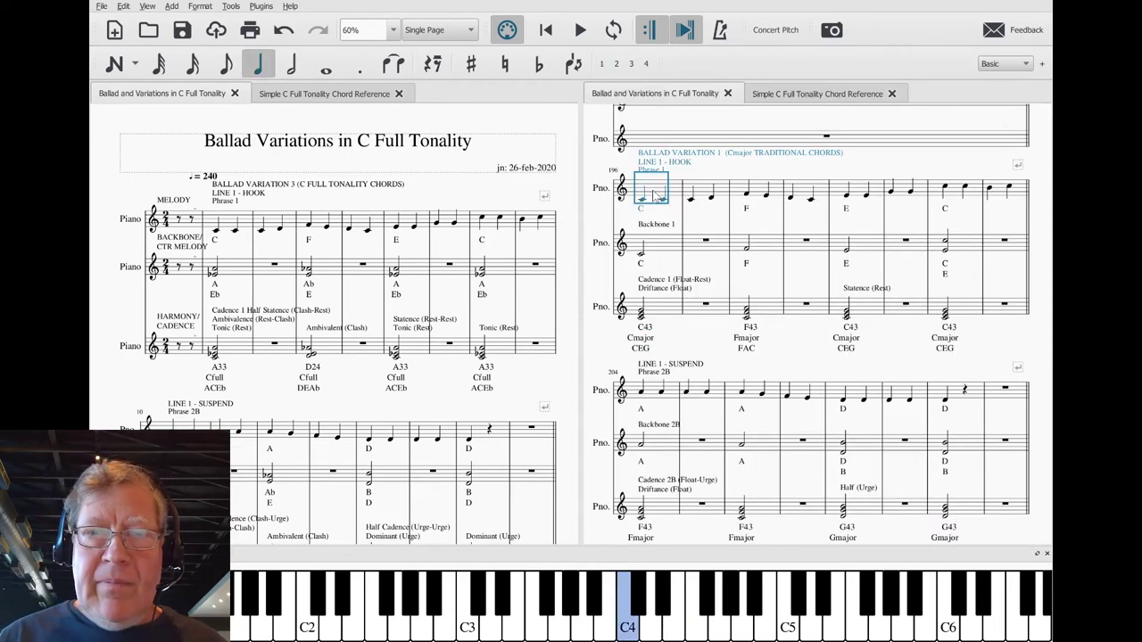
{"action": "key", "text": "space"}
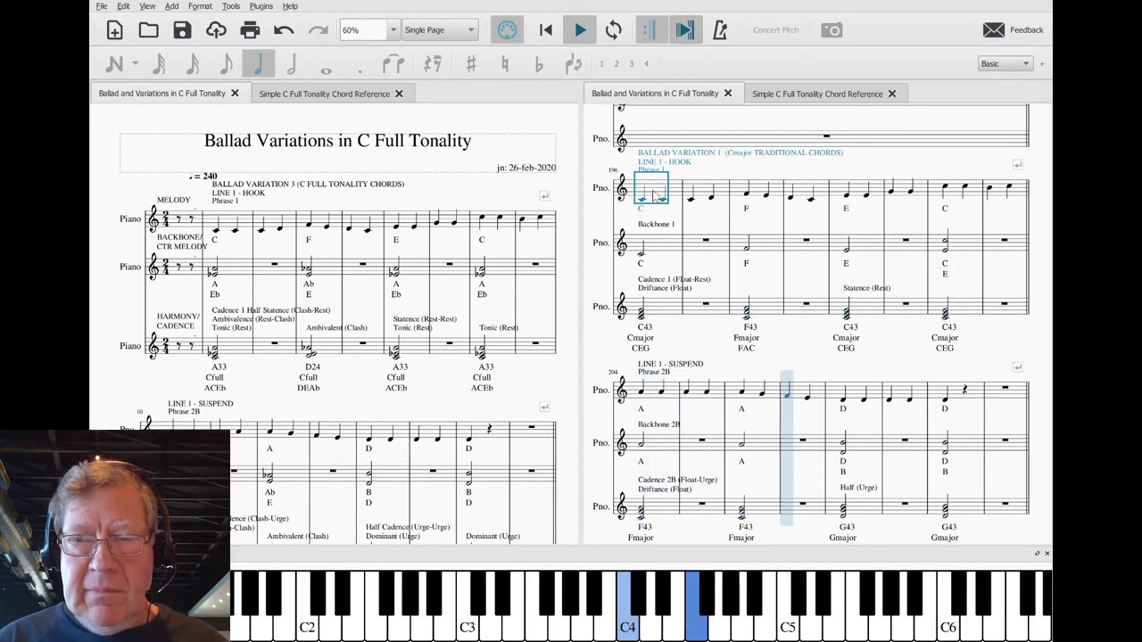
{"action": "key", "text": "space"}
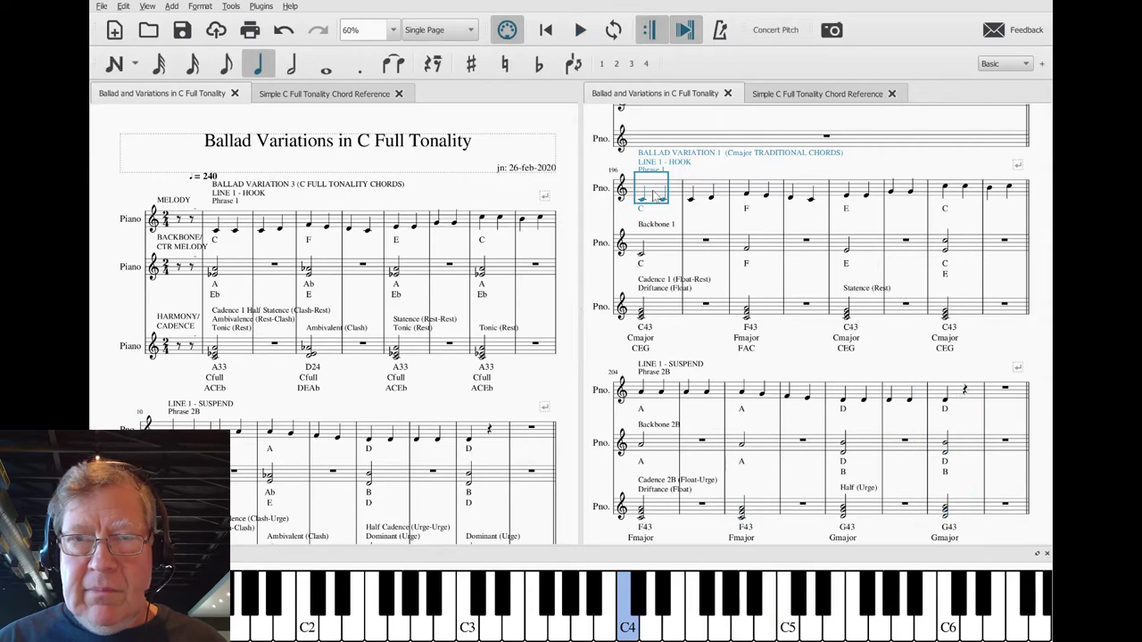
{"action": "scroll", "coordinate": [713, 183], "scroll_direction": "up", "scroll_amount": 12}
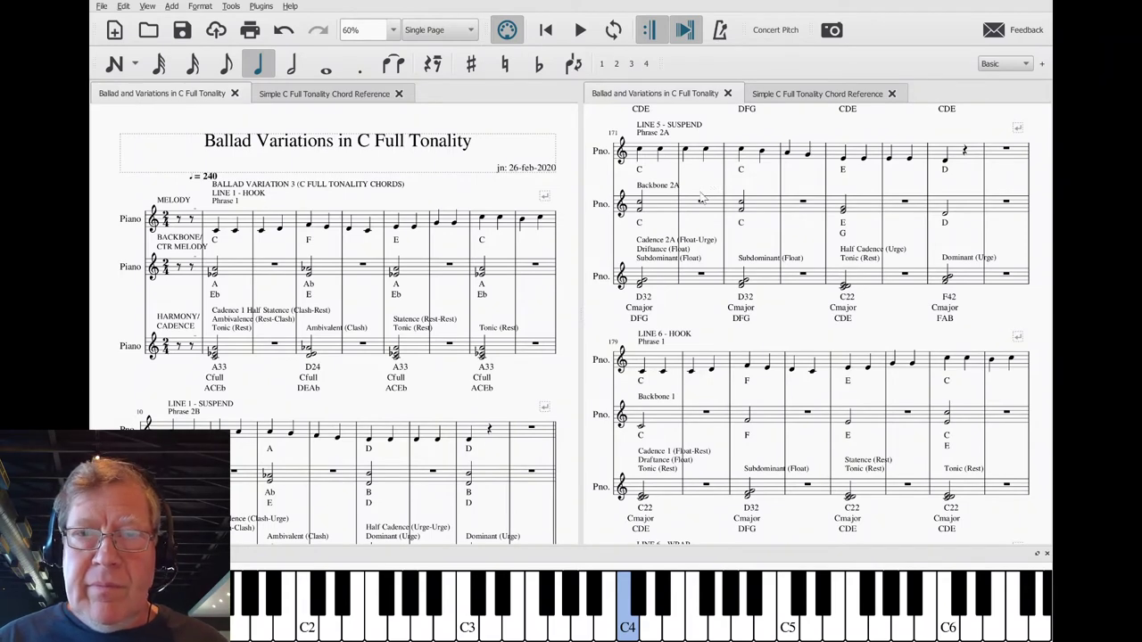
Select measure 99 of Ballad Variation 2 and look up Harmony Variation 2's C22 chord in the reference score.
{"action": "scroll", "coordinate": [703, 196], "scroll_direction": "up", "scroll_amount": 3}
{"action": "scroll", "coordinate": [703, 198], "scroll_direction": "up", "scroll_amount": 9}
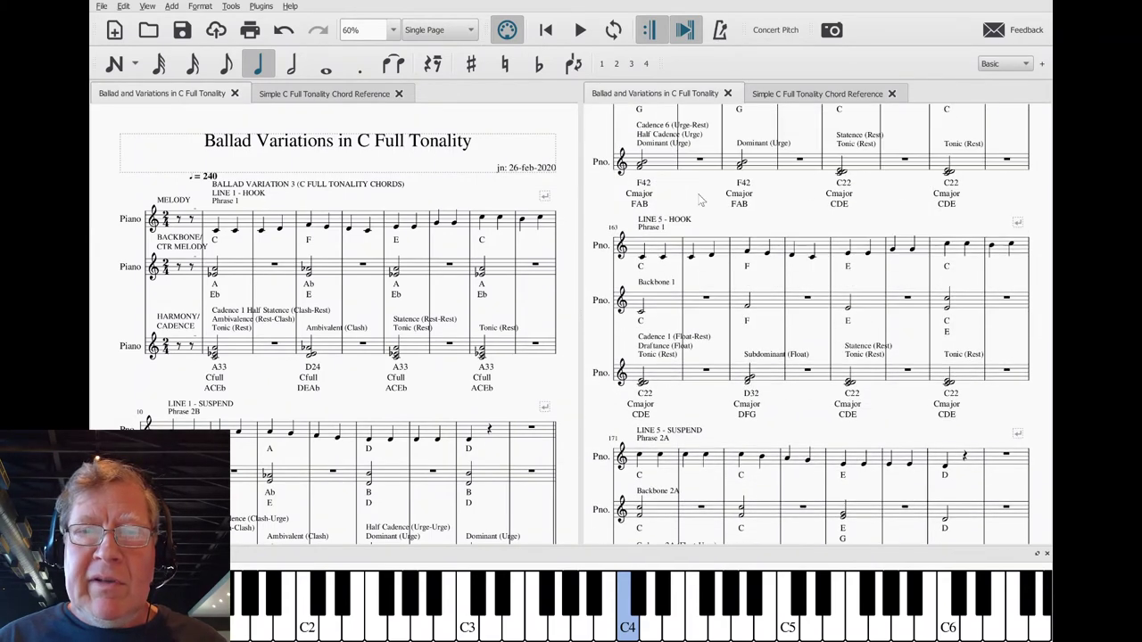
{"action": "scroll", "coordinate": [700, 200], "scroll_direction": "up", "scroll_amount": 9}
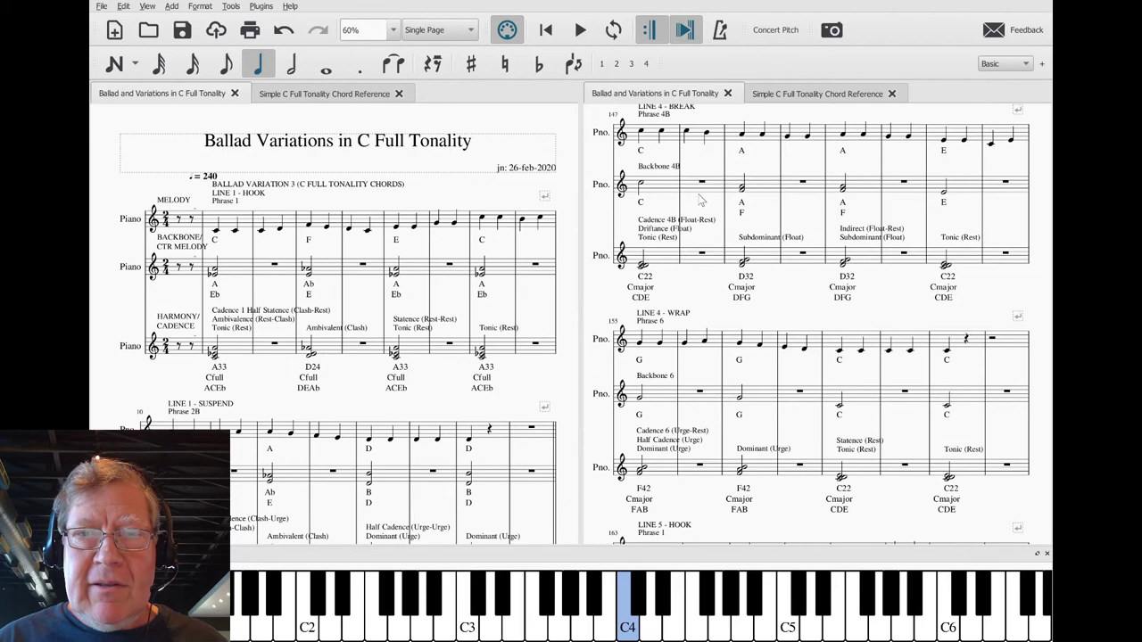
{"action": "scroll", "coordinate": [702, 199], "scroll_direction": "up", "scroll_amount": 9}
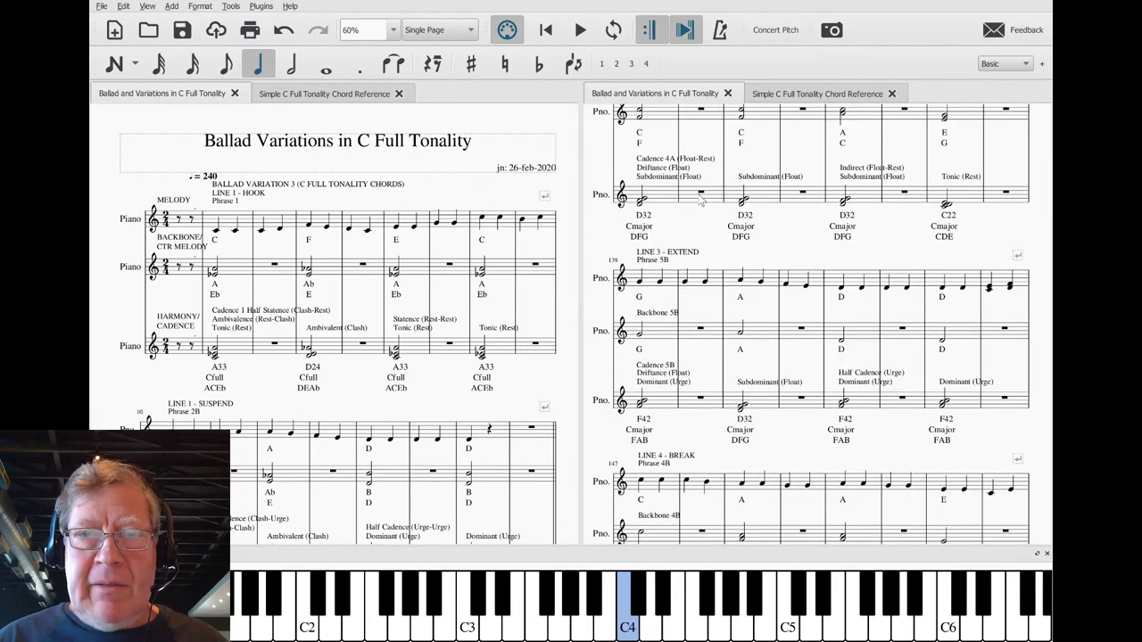
{"action": "scroll", "coordinate": [700, 200], "scroll_direction": "up", "scroll_amount": 9}
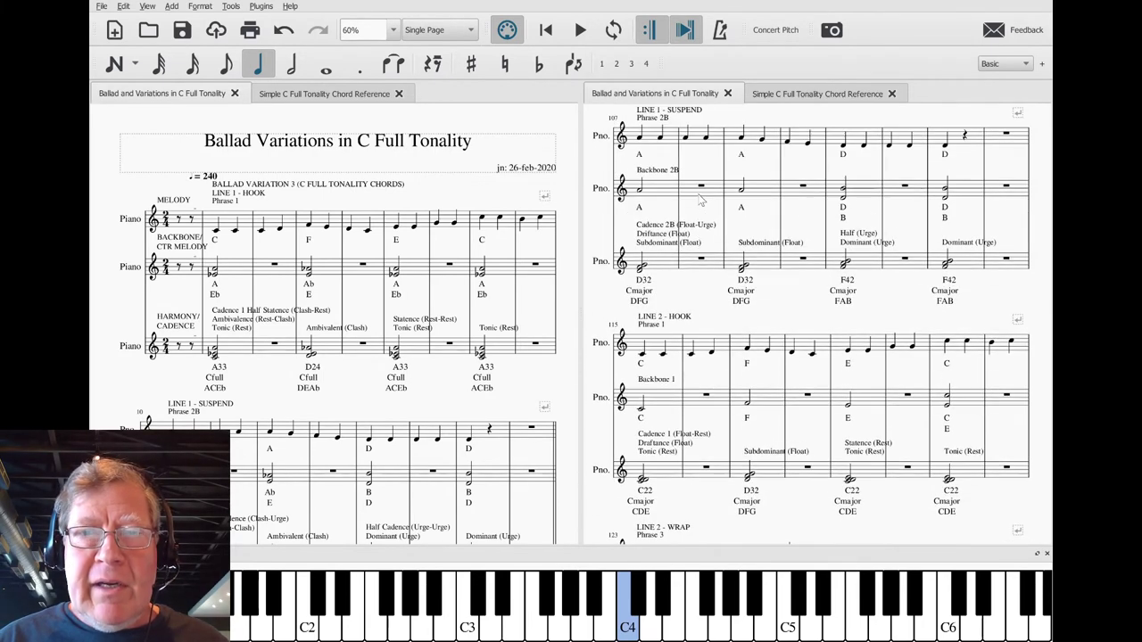
{"action": "scroll", "coordinate": [700, 200], "scroll_direction": "up", "scroll_amount": 1}
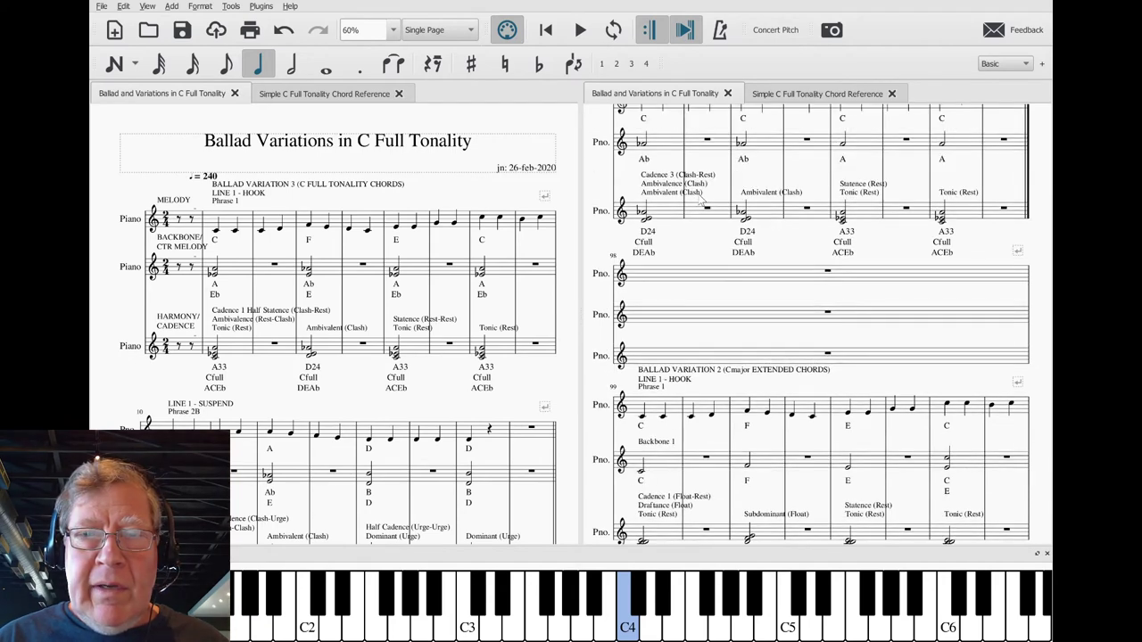
{"action": "scroll", "coordinate": [700, 200], "scroll_direction": "down", "scroll_amount": 3}
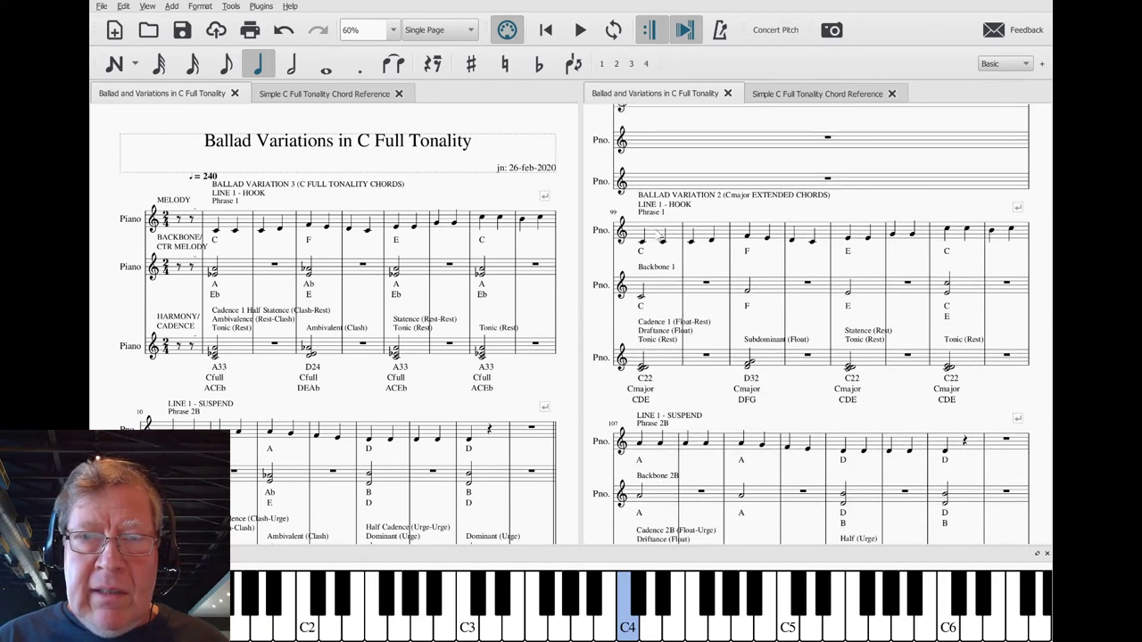
{"action": "left_click", "coordinate": [657, 236]}
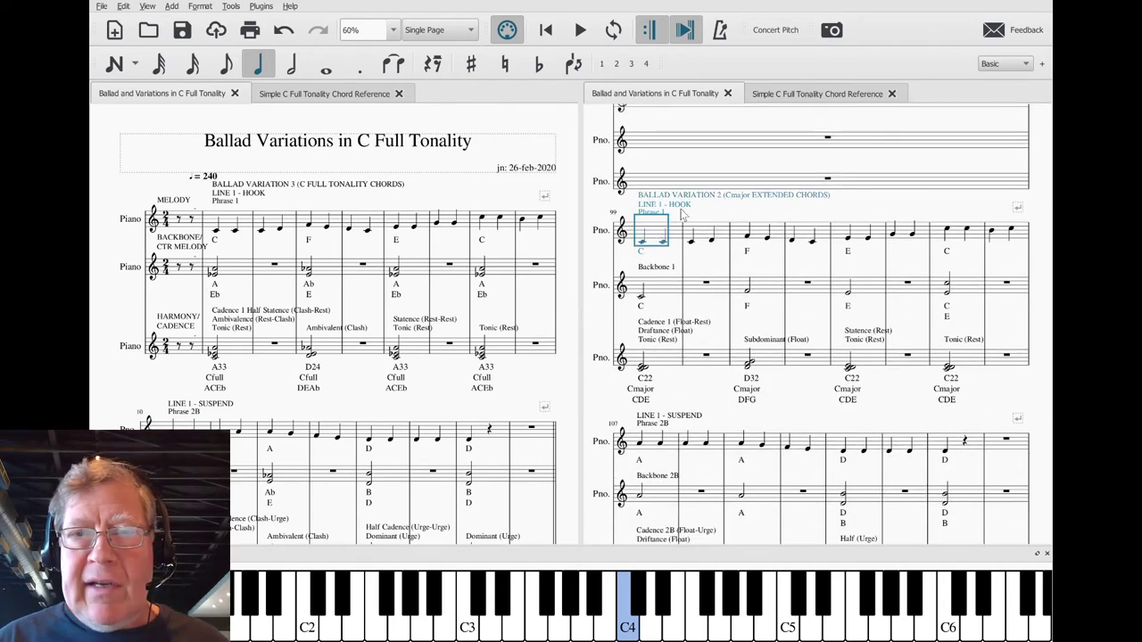
{"action": "left_click", "coordinate": [796, 92]}
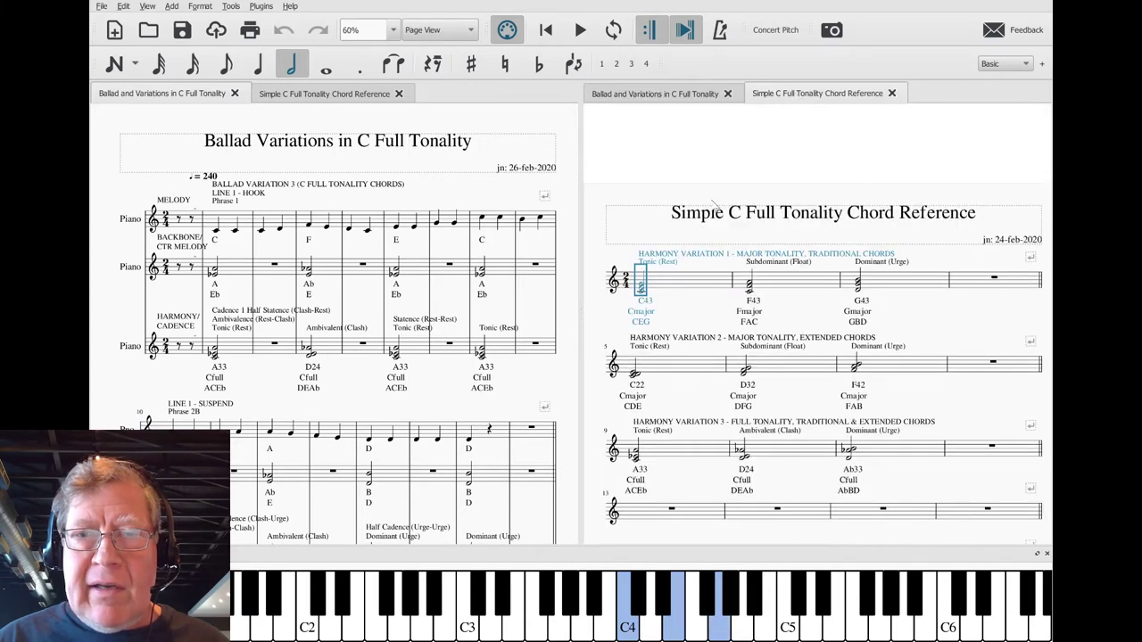
{"action": "left_click", "coordinate": [671, 370]}
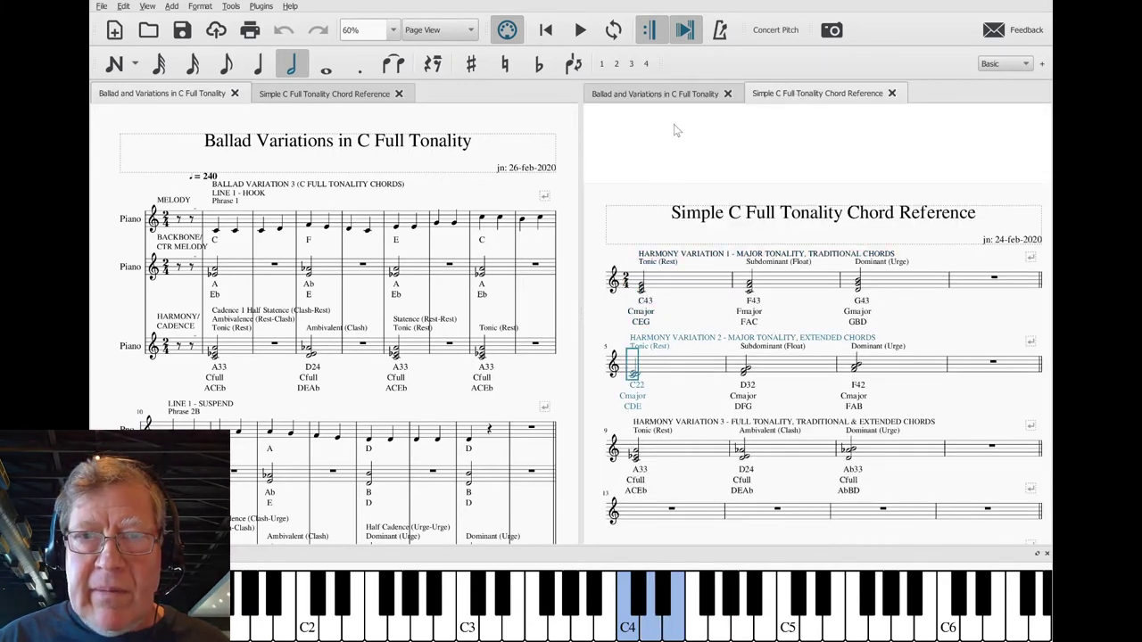
{"action": "left_click", "coordinate": [651, 95]}
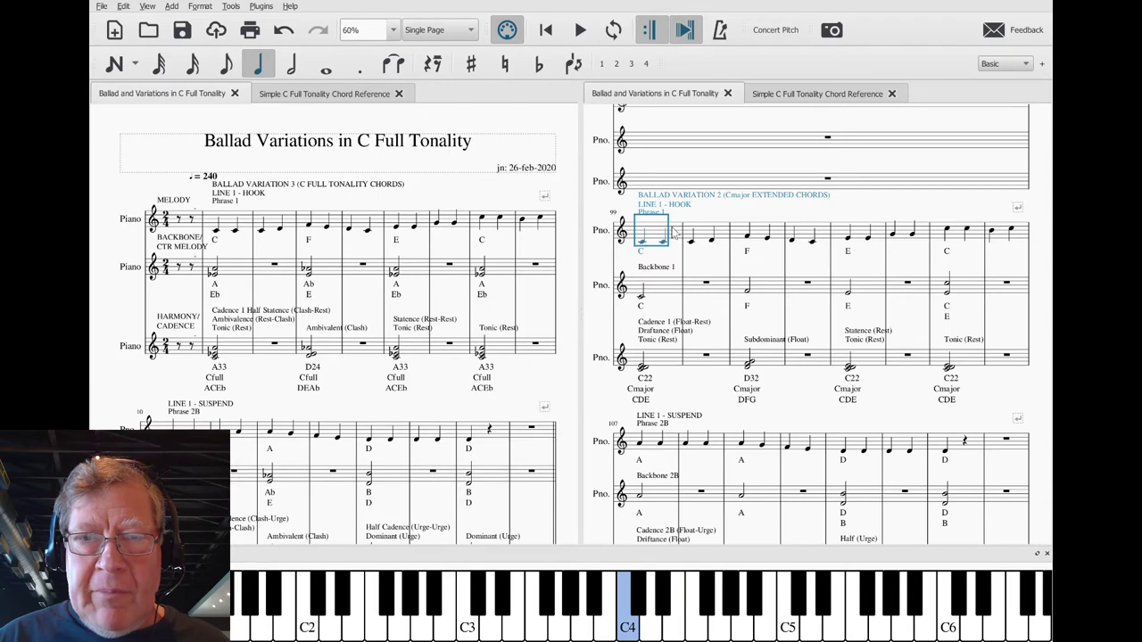
Play Ballad Variation 2 from measure 99, then stop playback.
{"action": "key", "text": "space"}
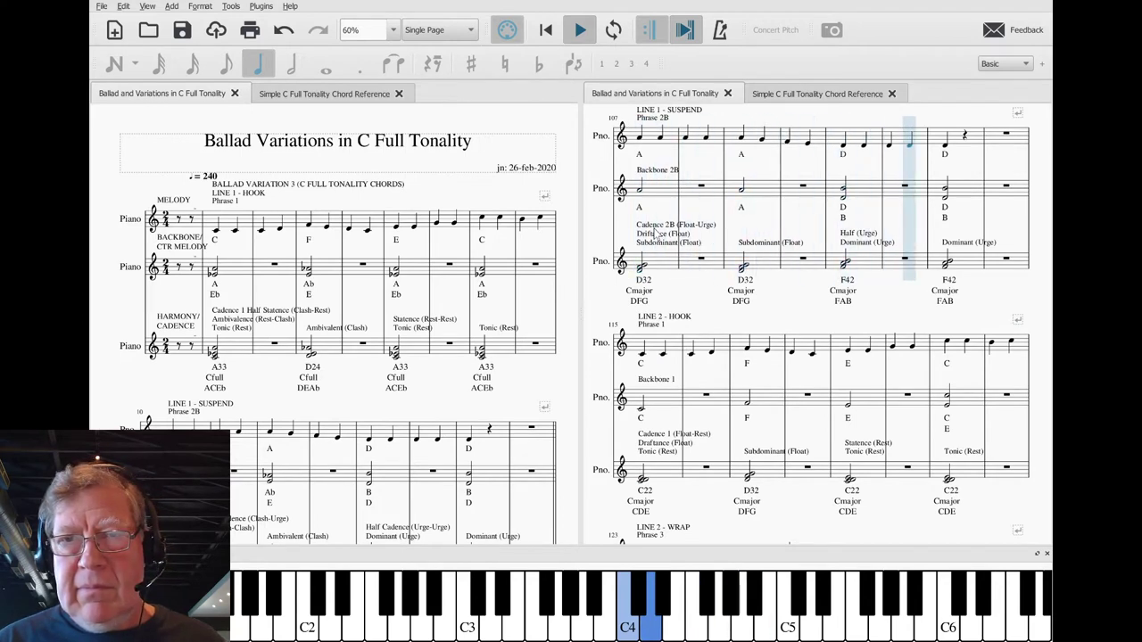
{"action": "key", "text": "space"}
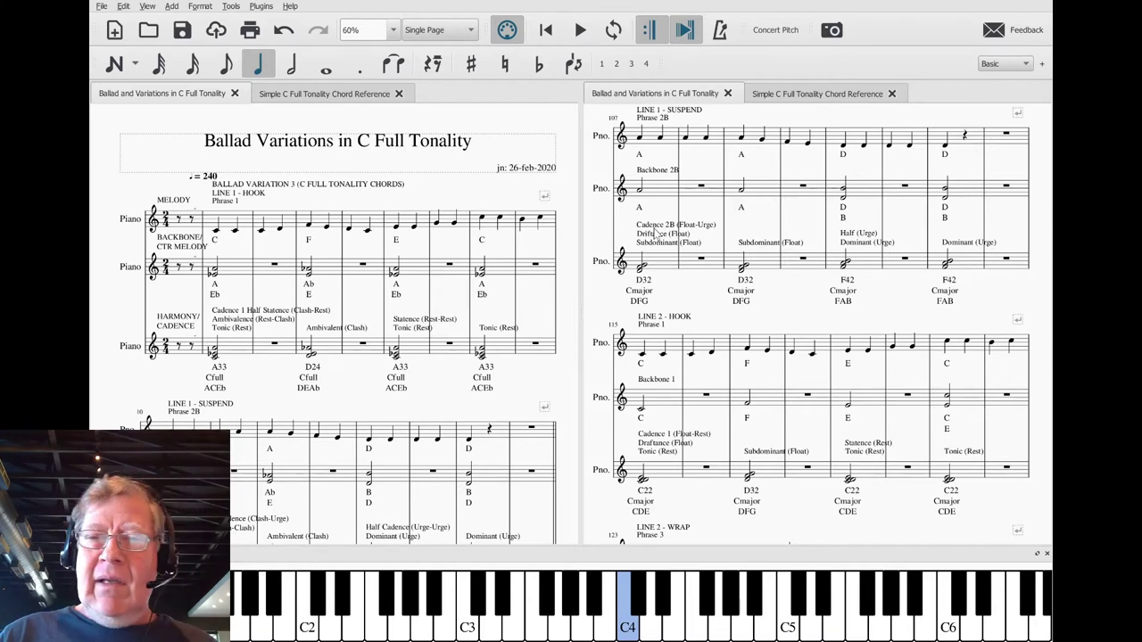
{"action": "scroll", "coordinate": [656, 234], "scroll_direction": "up", "scroll_amount": 6}
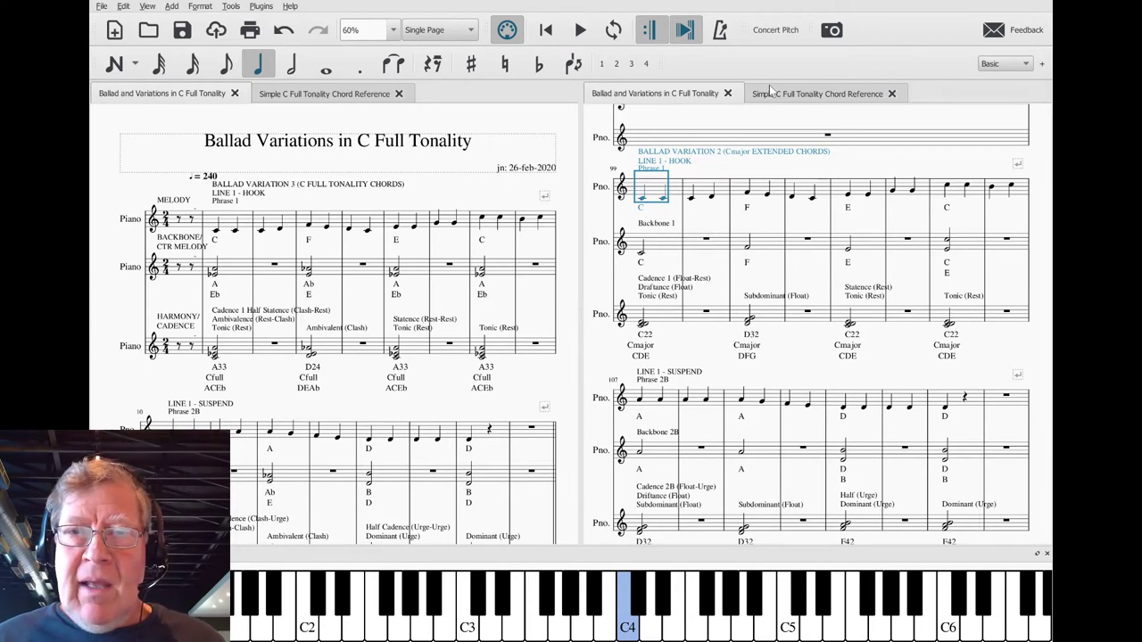
Locate the A33 chord of Harmony Variation 3 in the chord reference score.
{"action": "left_click", "coordinate": [209, 222]}
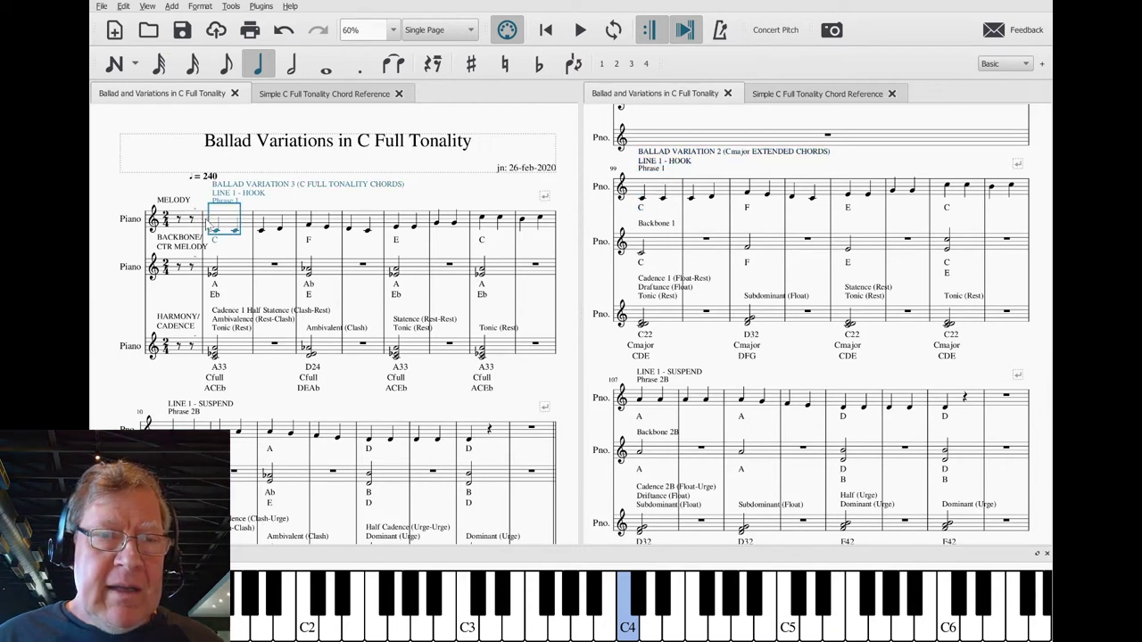
{"action": "left_click", "coordinate": [242, 348]}
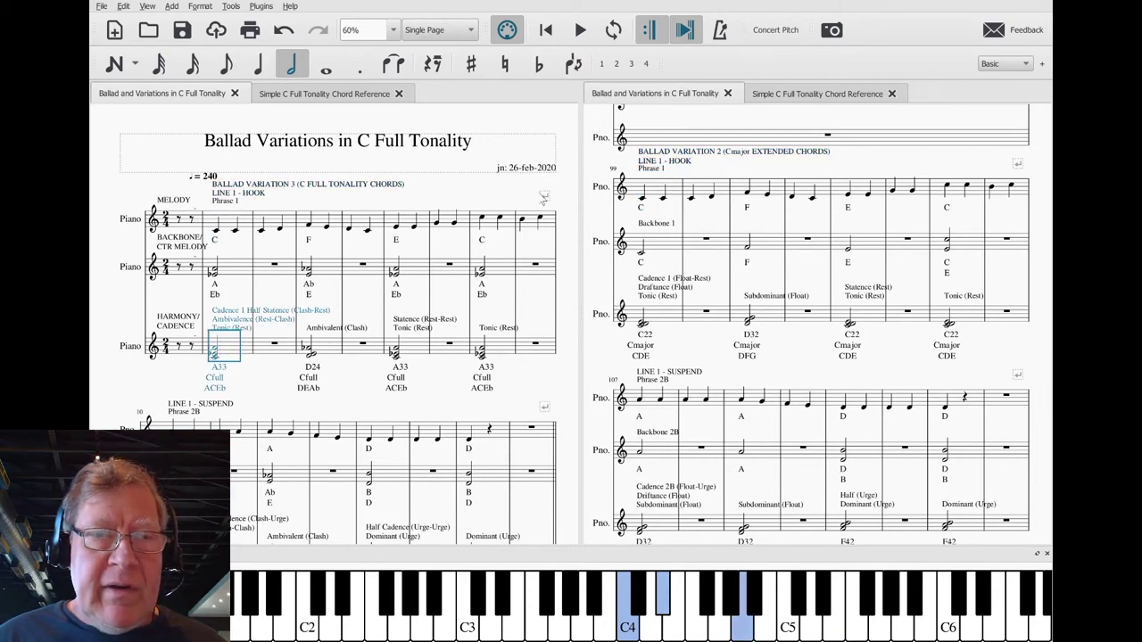
{"action": "left_click", "coordinate": [810, 95]}
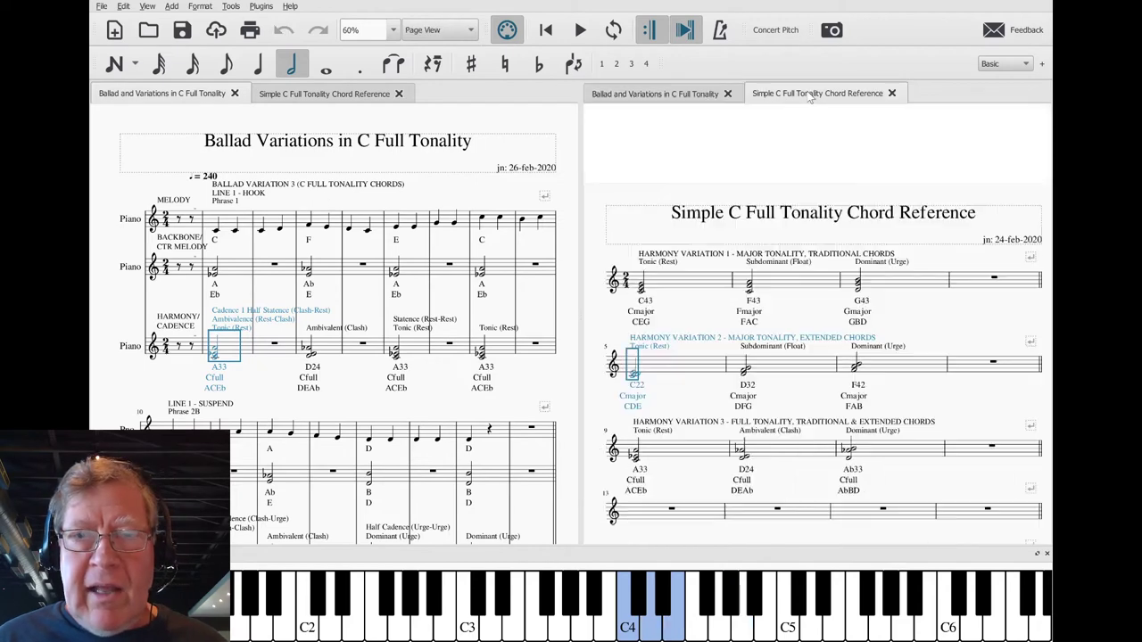
{"action": "key", "text": "Right"}
{"action": "key", "text": "Right"}
{"action": "key", "text": "Right"}
{"action": "key", "text": "Right"}
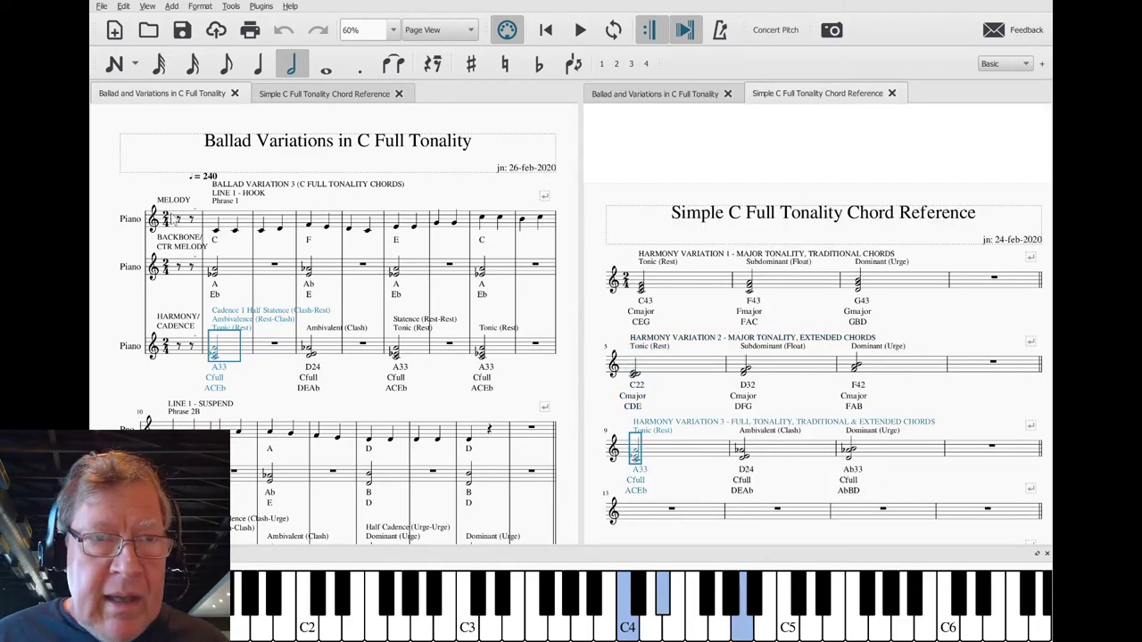
Play Variation 3 from its first melody note, stop, and return to the Ballad score.
{"action": "left_click", "coordinate": [227, 222]}
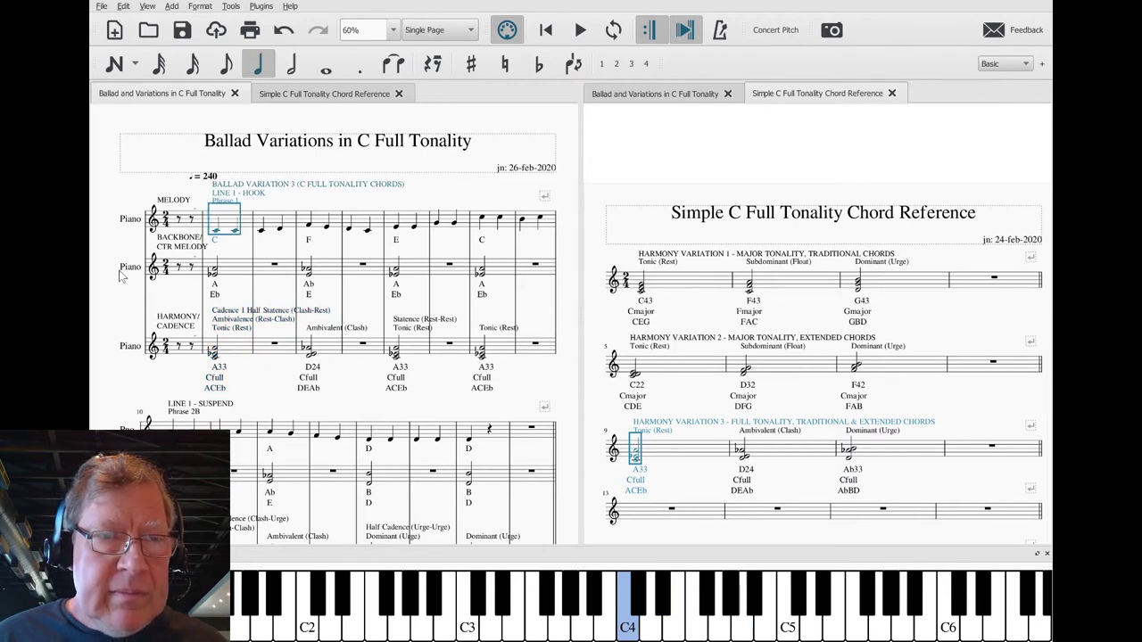
{"action": "left_click", "coordinate": [116, 294]}
{"action": "key", "text": "space"}
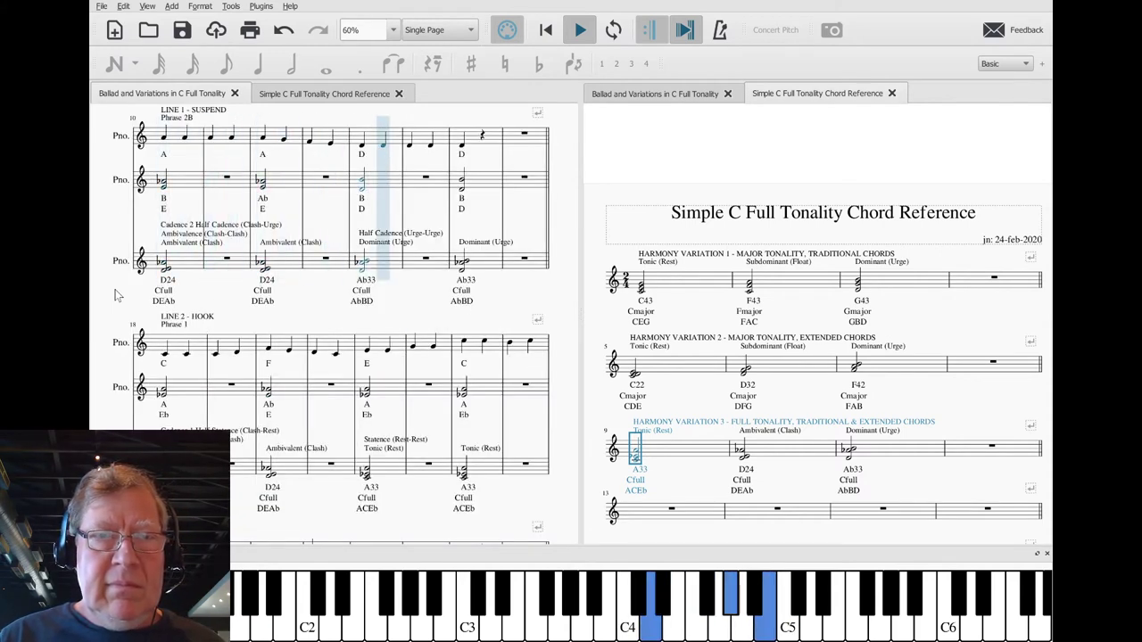
{"action": "key", "text": "space"}
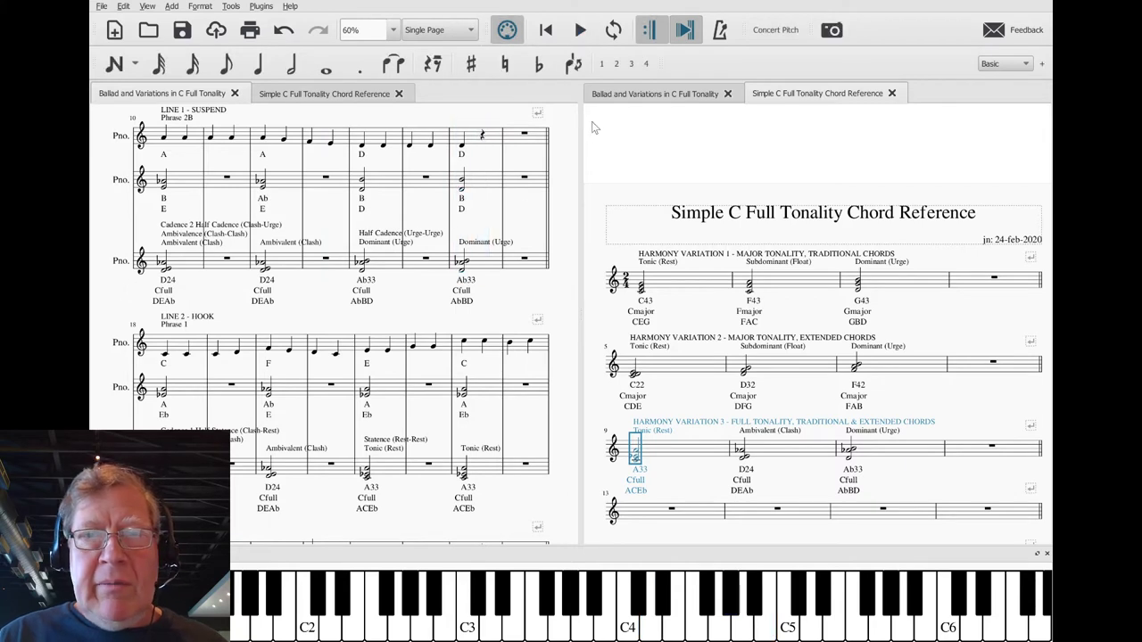
{"action": "left_click", "coordinate": [622, 97]}
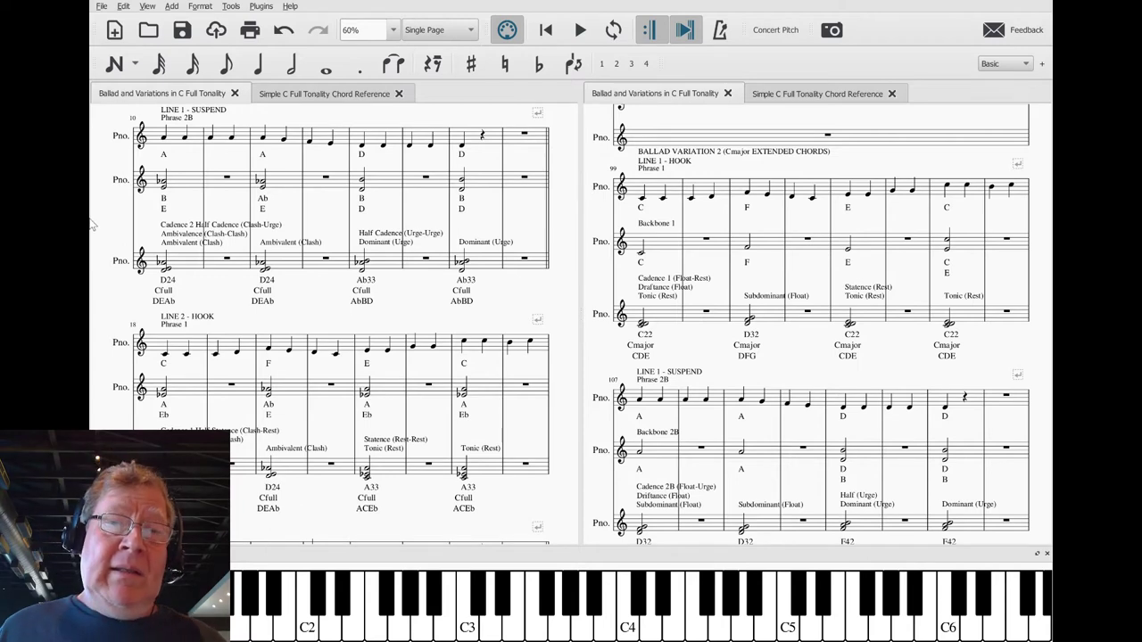
Compare Variation 3's first melody note and backbone chord with Variation 2's Backbone 1 half note.
{"action": "scroll", "coordinate": [100, 272], "scroll_direction": "up", "scroll_amount": 5}
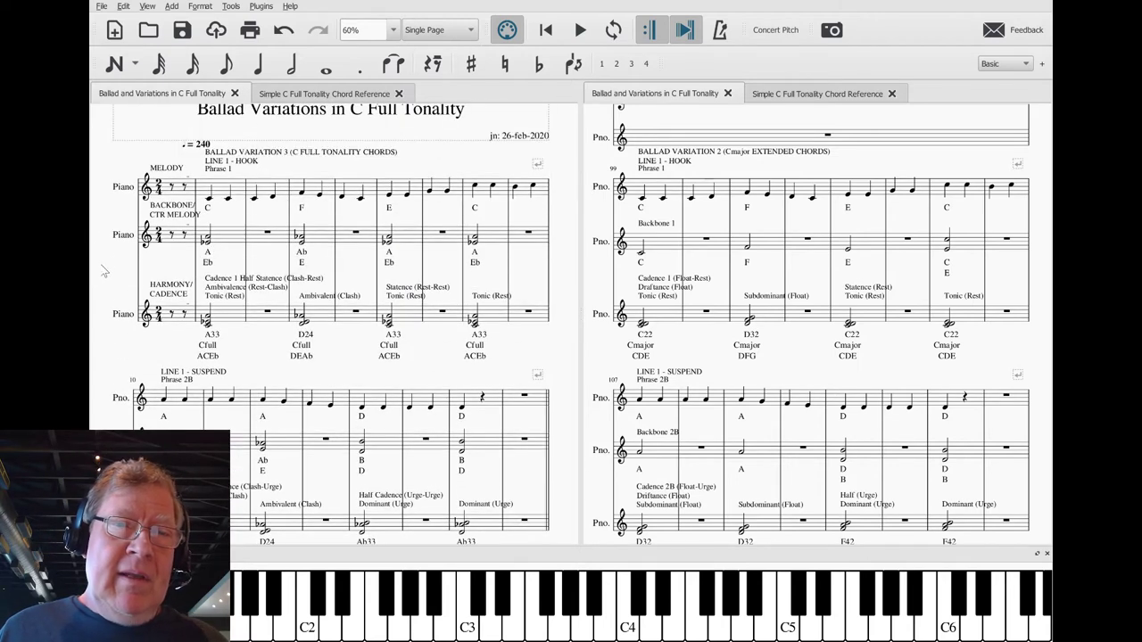
{"action": "scroll", "coordinate": [104, 270], "scroll_direction": "down", "scroll_amount": 1}
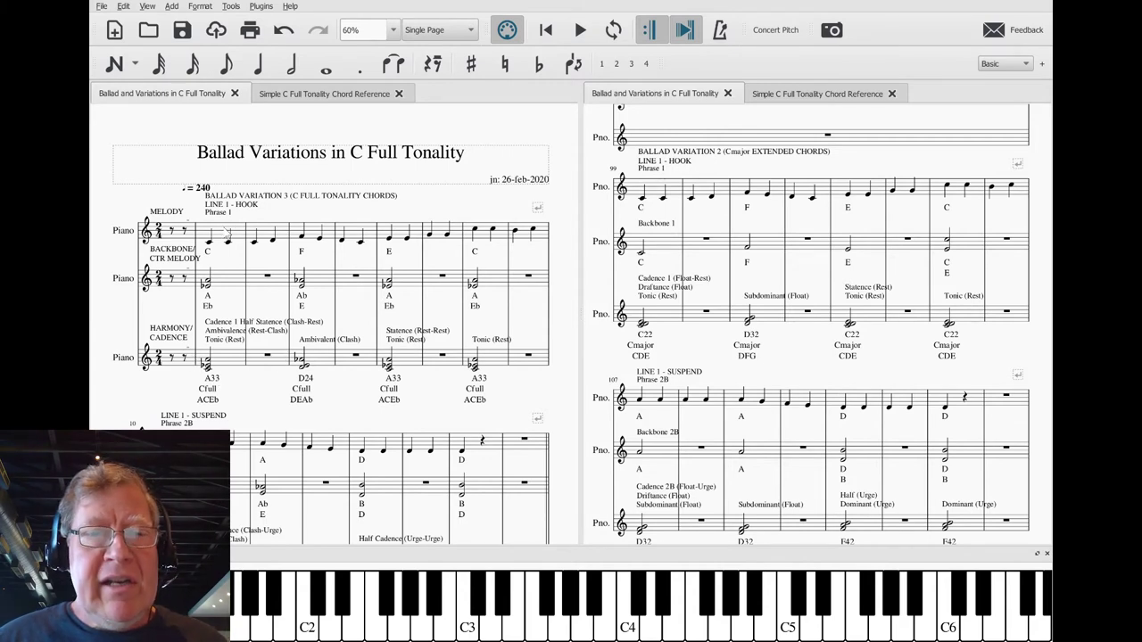
{"action": "left_click", "coordinate": [226, 234]}
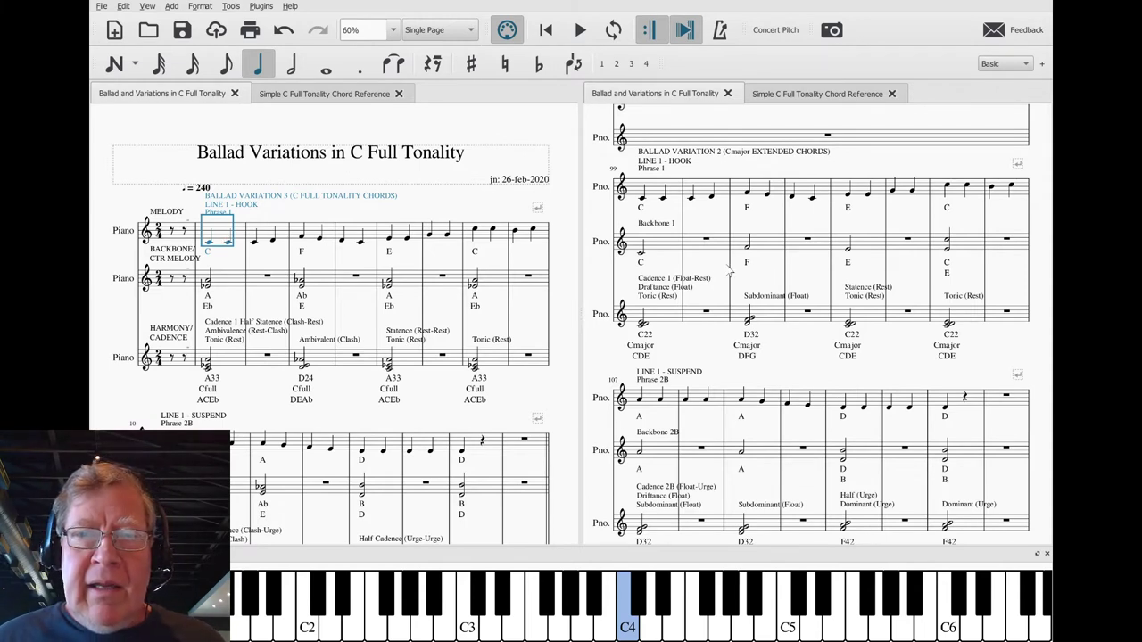
{"action": "left_click", "coordinate": [654, 253]}
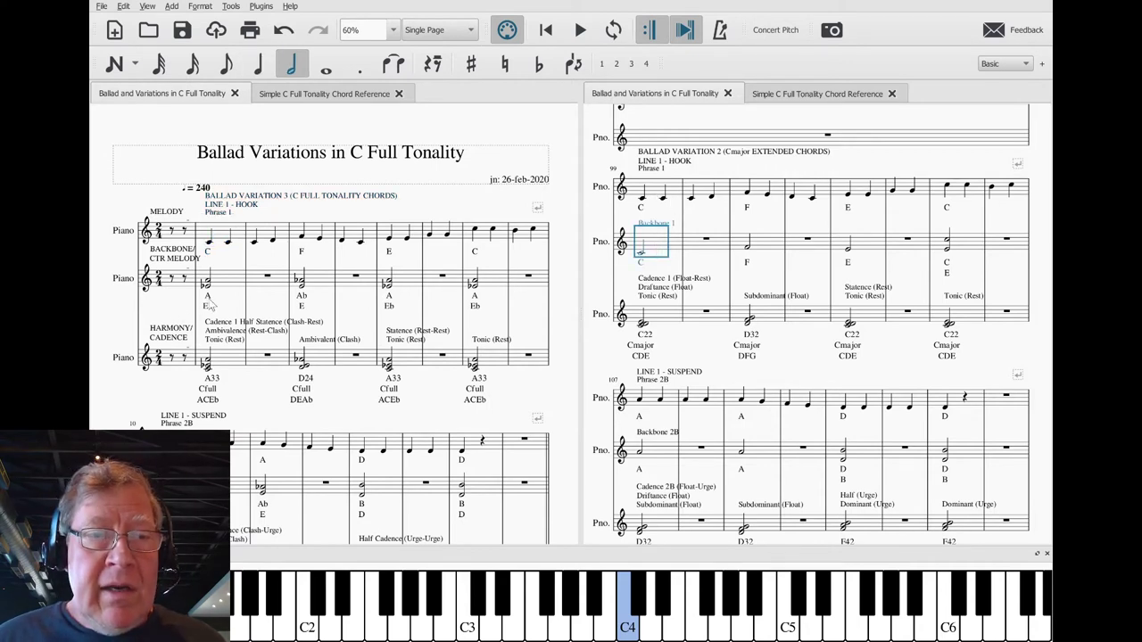
{"action": "left_click", "coordinate": [233, 286]}
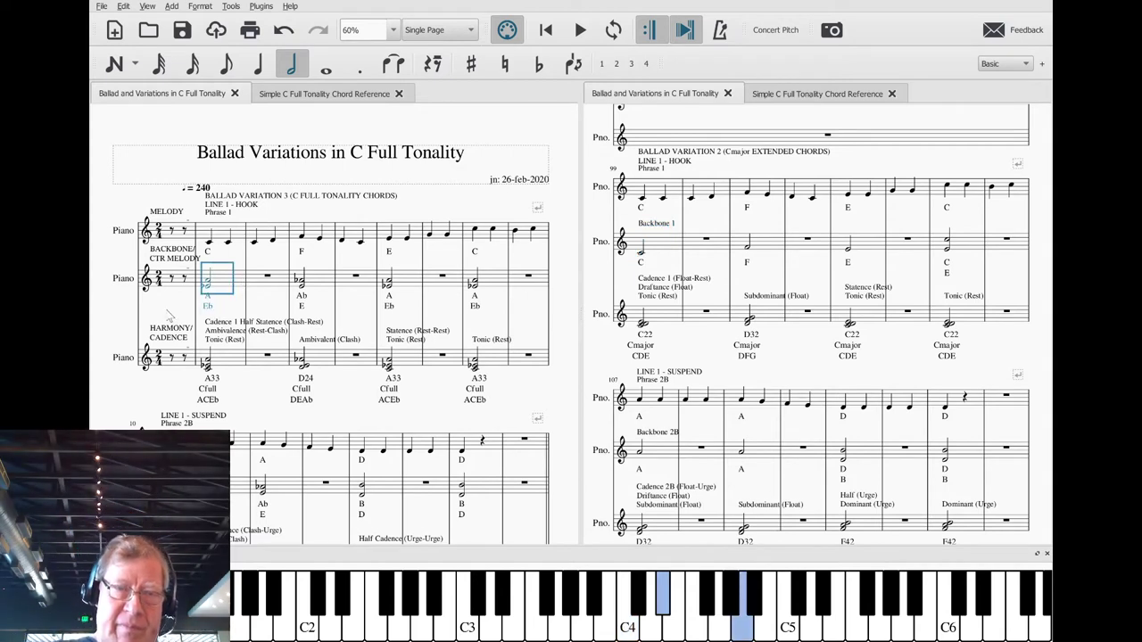
{"action": "key", "text": "Escape"}
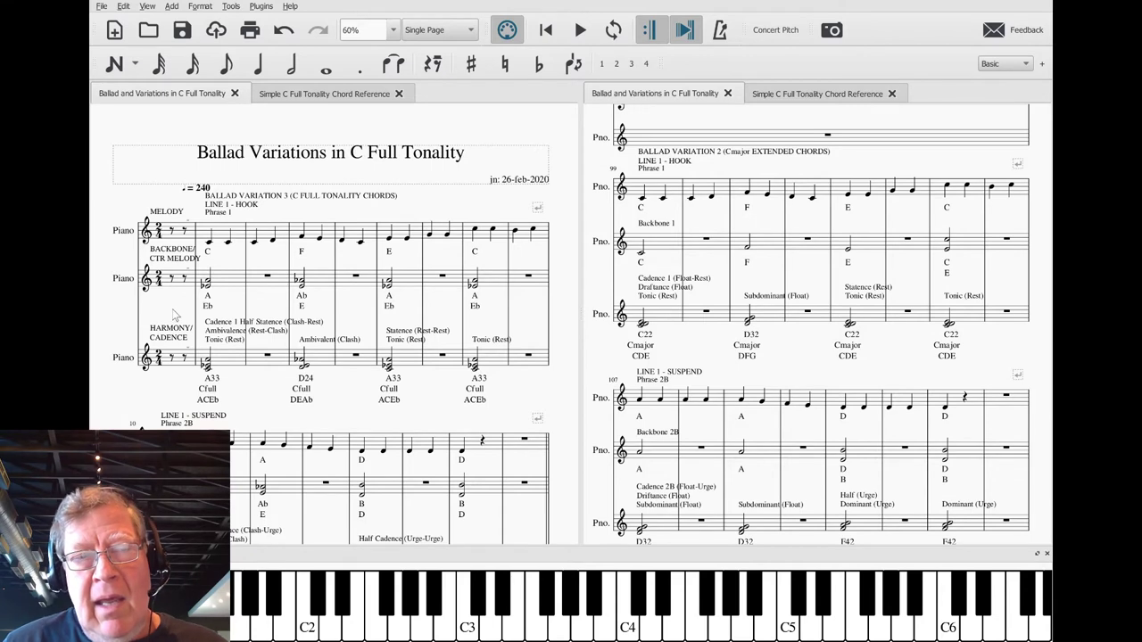
{"action": "left_click", "coordinate": [223, 236]}
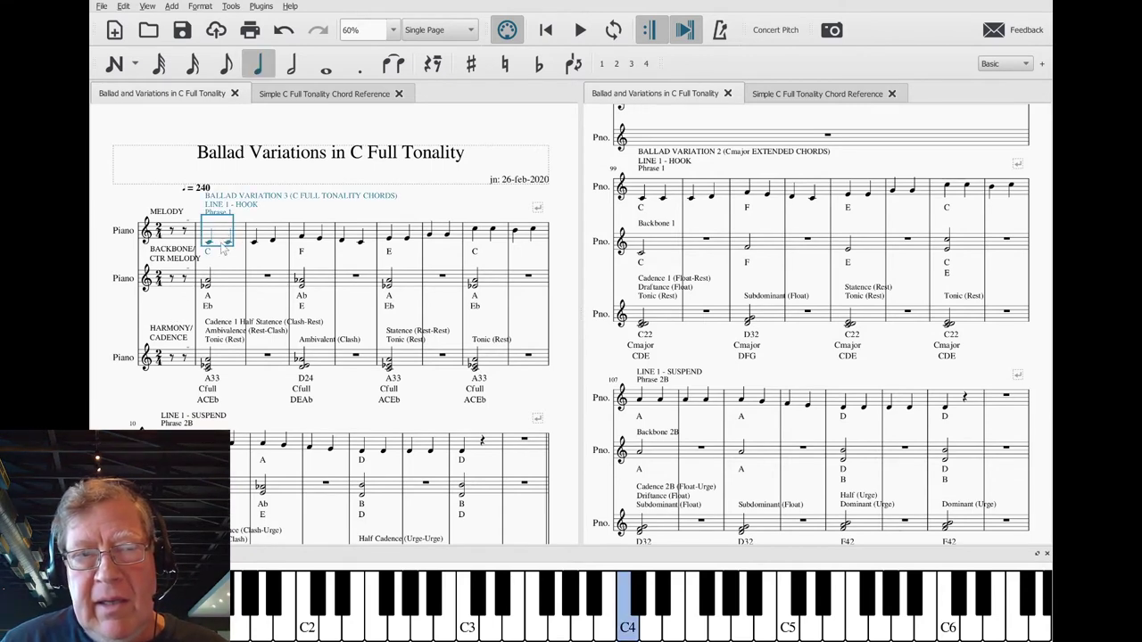
{"action": "key", "text": "Escape"}
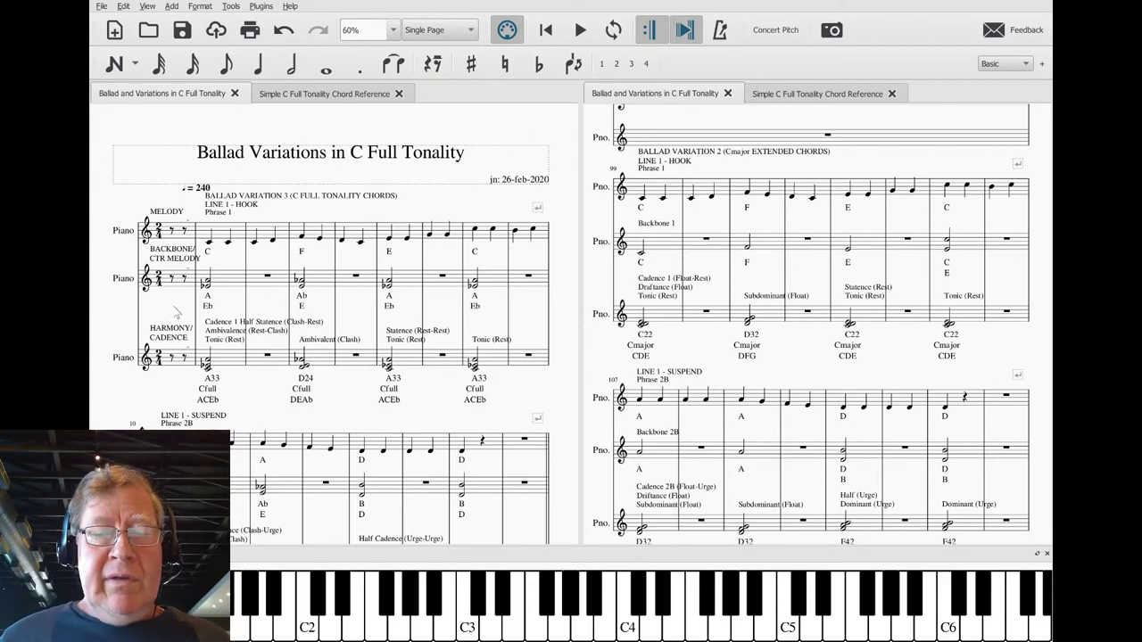
{"action": "key", "text": "alt+Tab"}
{"action": "key", "text": "alt+Tab"}
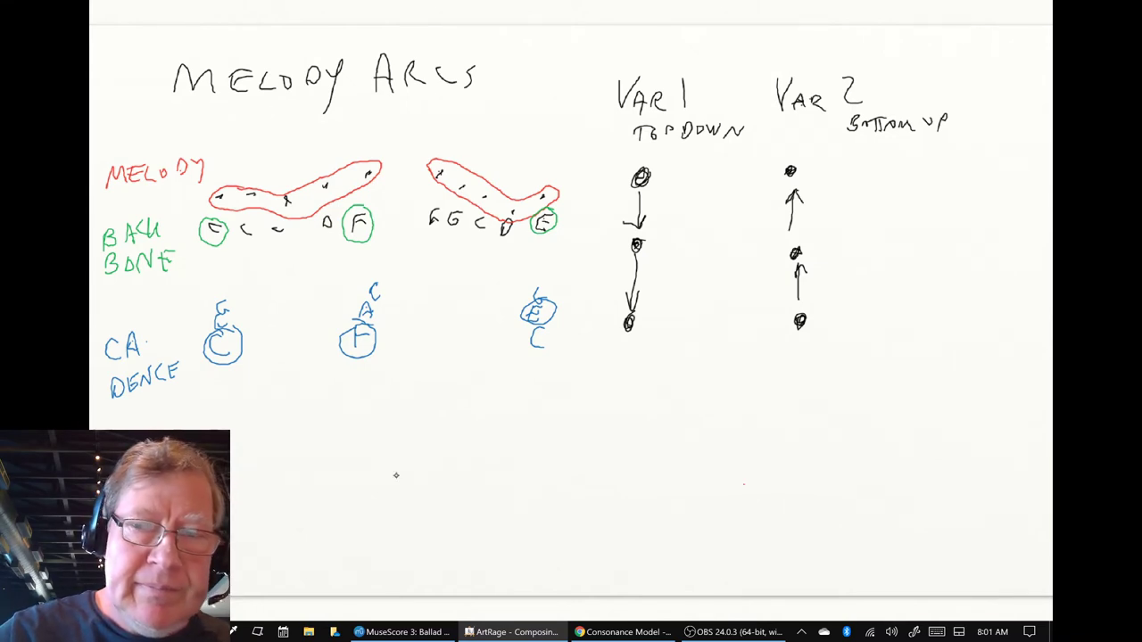
Hide the Var I Top Down layer and add a new empty layer.
{"action": "key", "text": "Tab"}
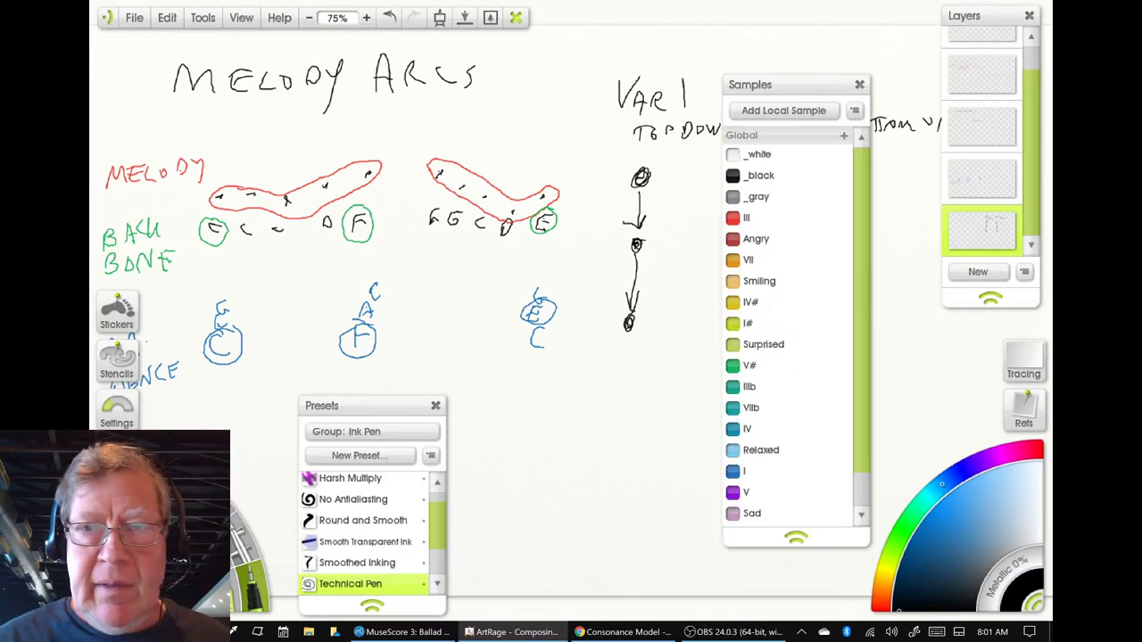
{"action": "mouse_move", "coordinate": [1001, 183]}
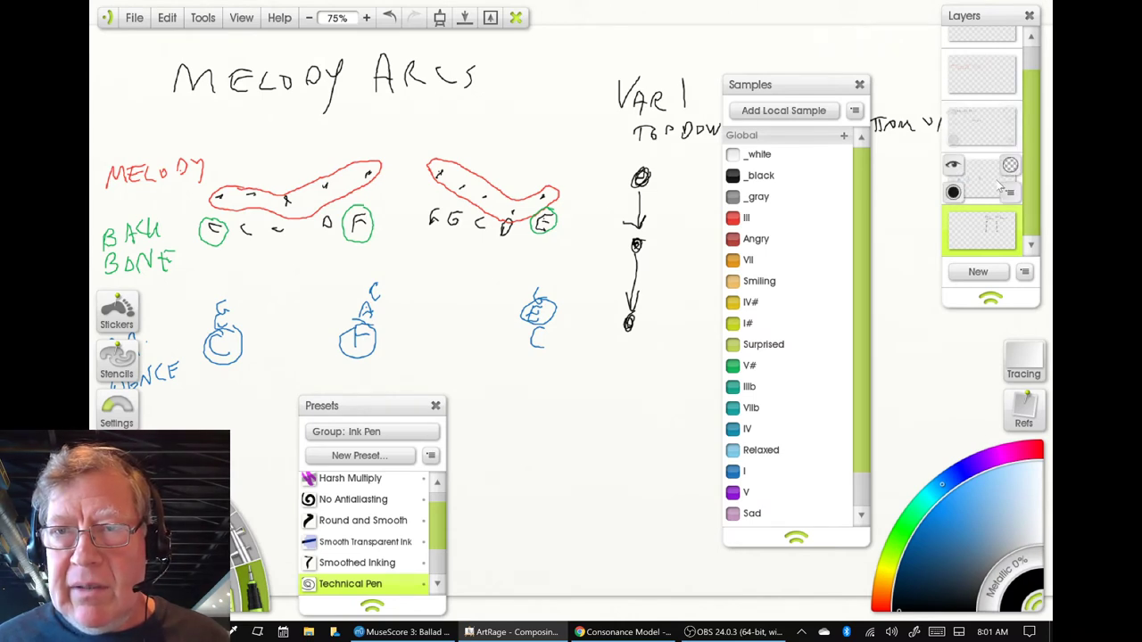
{"action": "left_click", "coordinate": [954, 220]}
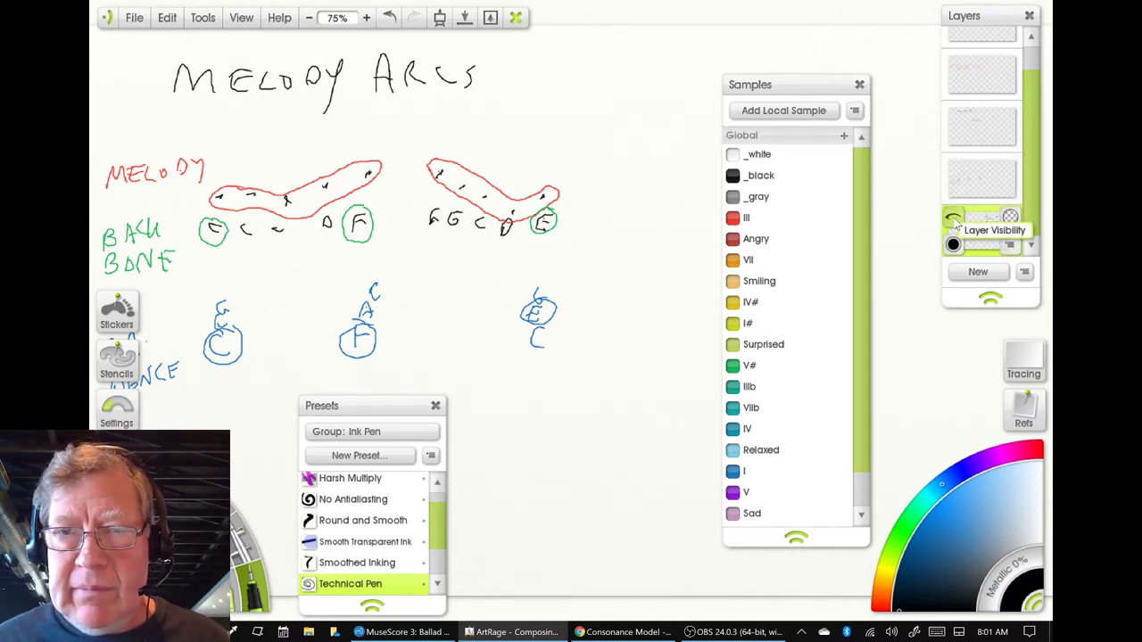
{"action": "left_click", "coordinate": [972, 272]}
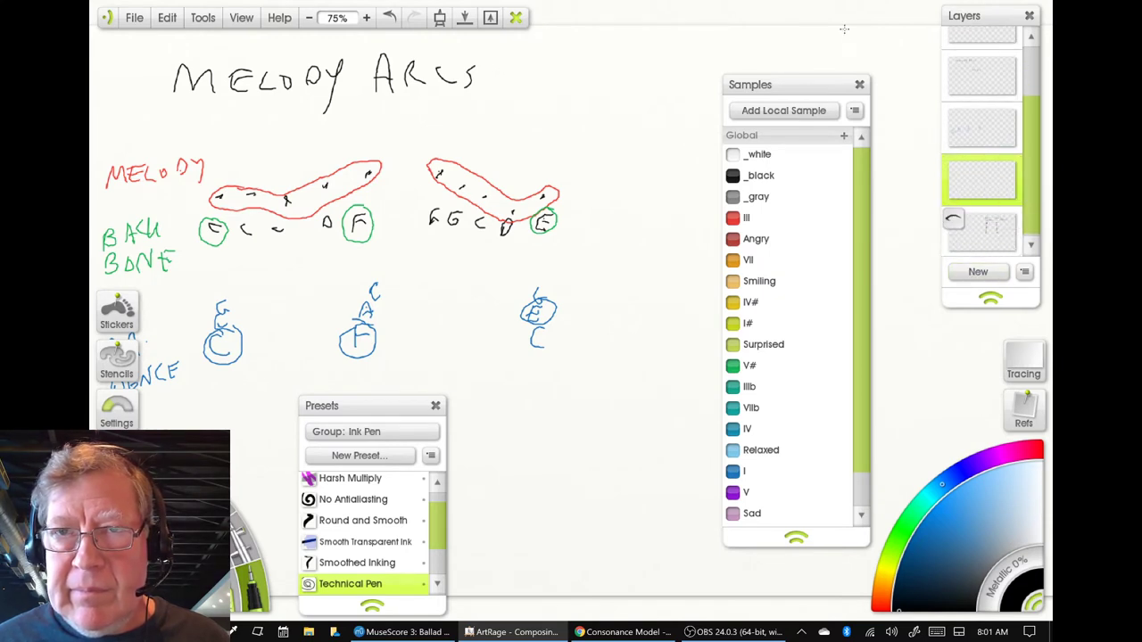
Hide the interface and start writing SKELETON in blue beside the cadence circles.
{"action": "key", "text": "Tab"}
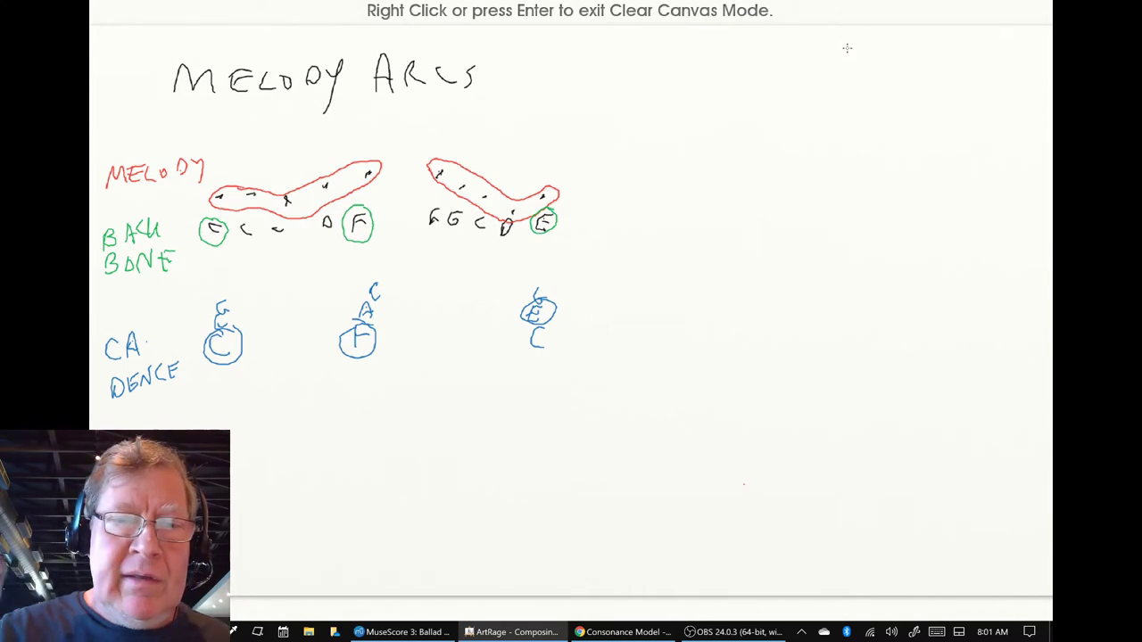
{"action": "key", "text": "Tab"}
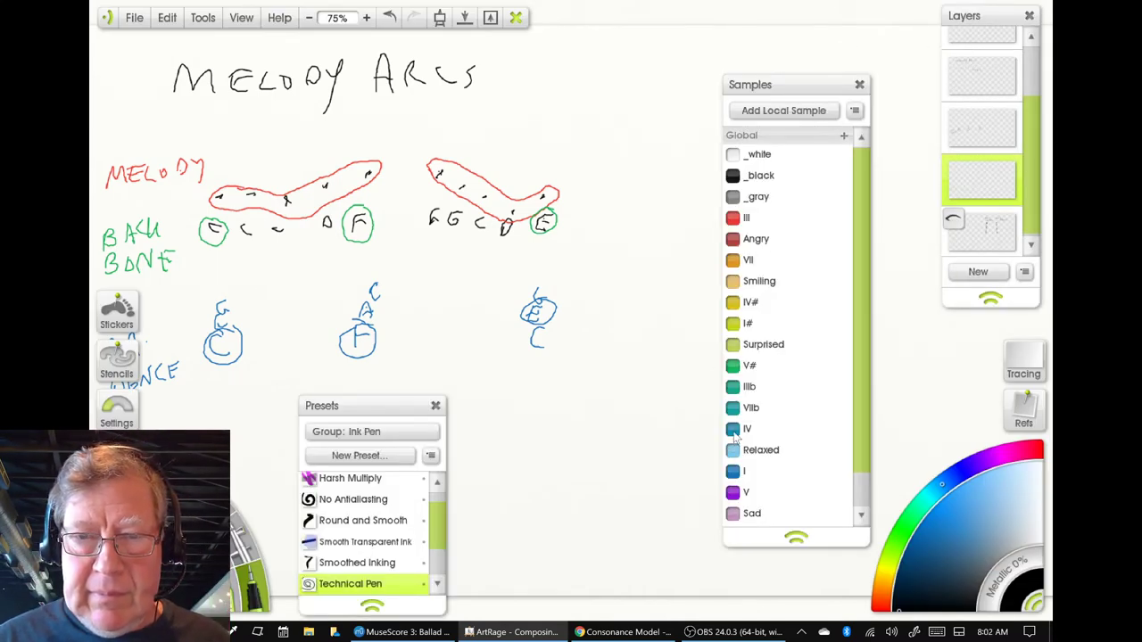
{"action": "key", "text": "Tab"}
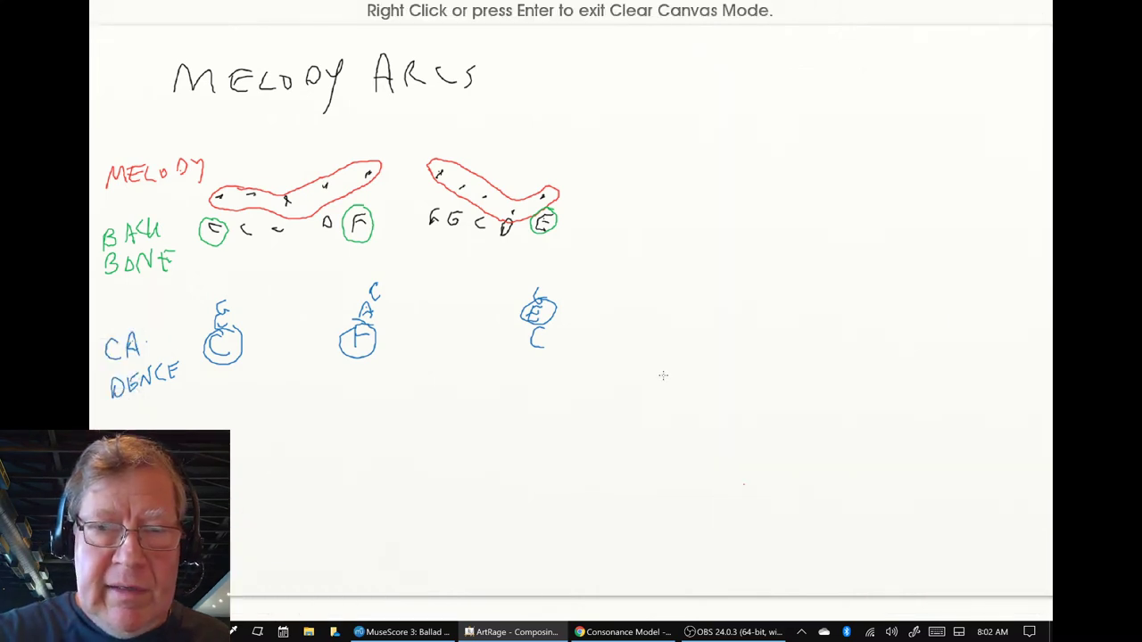
{"action": "mouse_move", "coordinate": [684, 312]}
{"action": "left_mouse_down"}
{"action": "mouse_move", "coordinate": [654, 339]}
{"action": "mouse_move", "coordinate": [682, 327]}
{"action": "mouse_move", "coordinate": [723, 337]}
{"action": "mouse_move", "coordinate": [735, 313]}
{"action": "mouse_move", "coordinate": [750, 345]}
{"action": "mouse_move", "coordinate": [763, 340]}
{"action": "mouse_move", "coordinate": [765, 317]}
{"action": "mouse_move", "coordinate": [792, 325]}
{"action": "mouse_move", "coordinate": [787, 337]}
{"action": "left_mouse_up"}
Finish writing the blue SKELETON label.
{"action": "left_click_drag", "start_coordinate": [796, 325], "coordinate": [801, 327]}
{"action": "mouse_move", "coordinate": [806, 337]}
{"action": "left_mouse_down"}
{"action": "mouse_move", "coordinate": [810, 323]}
{"action": "mouse_move", "coordinate": [822, 336]}
{"action": "mouse_move", "coordinate": [780, 345]}
{"action": "left_mouse_up"}
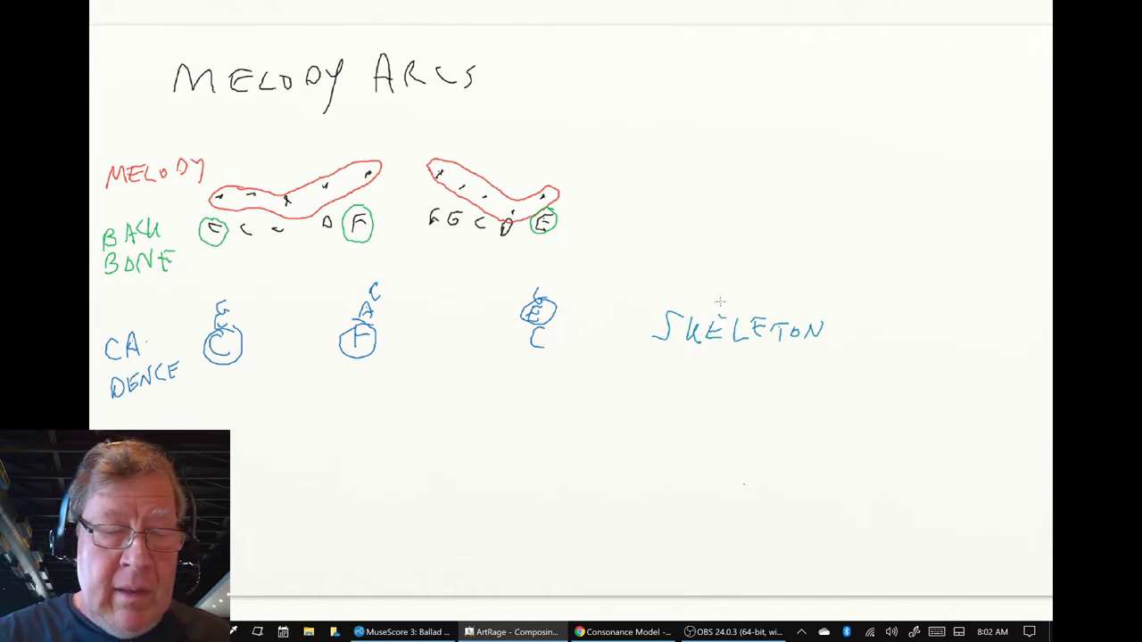
{"action": "key", "text": "Tab"}
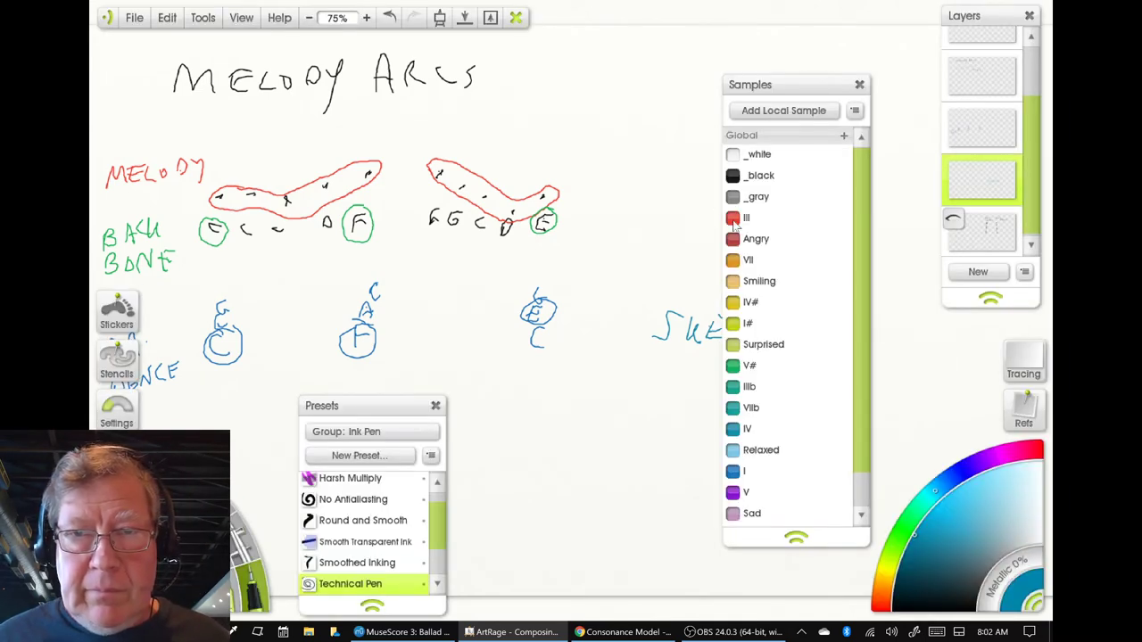
{"action": "key", "text": "Tab"}
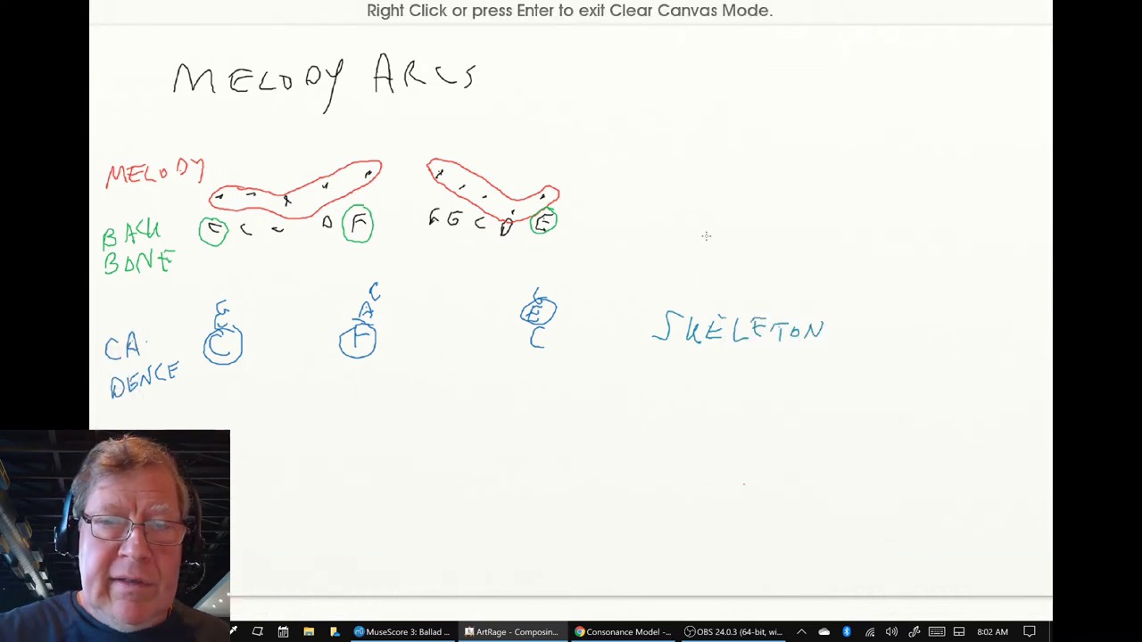
Undo a misspelled red label and write MUSCLES in green beside the backbone notes.
{"action": "mouse_move", "coordinate": [646, 224]}
{"action": "left_mouse_down"}
{"action": "mouse_move", "coordinate": [678, 212]}
{"action": "mouse_move", "coordinate": [694, 228]}
{"action": "mouse_move", "coordinate": [692, 214]}
{"action": "mouse_move", "coordinate": [713, 210]}
{"action": "mouse_move", "coordinate": [694, 230]}
{"action": "mouse_move", "coordinate": [714, 214]}
{"action": "mouse_move", "coordinate": [767, 230]}
{"action": "left_mouse_up"}
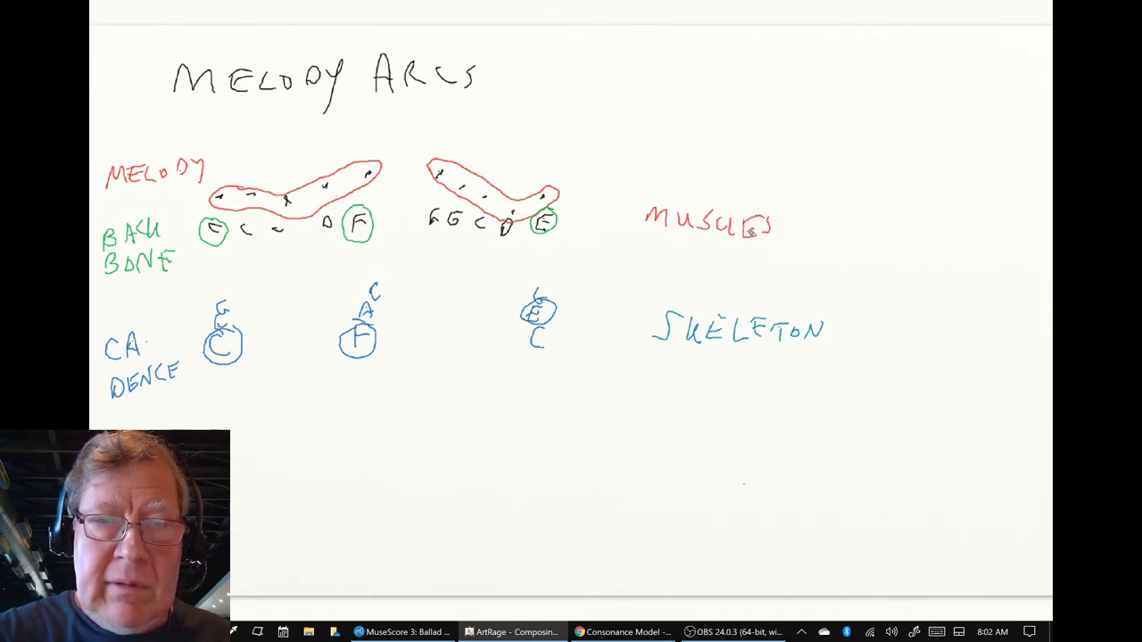
{"action": "right_click", "coordinate": [756, 239]}
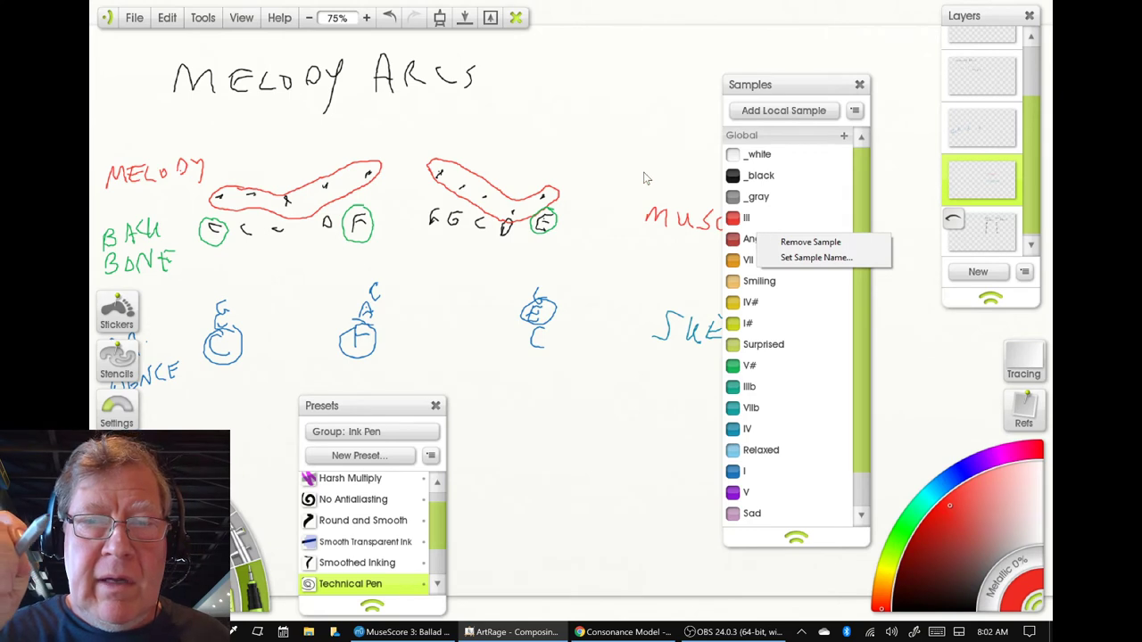
{"action": "key", "text": "Tab"}
{"action": "key", "text": "ctrl+z"}
{"action": "key", "text": "ctrl+z"}
{"action": "key", "text": "ctrl+z"}
{"action": "key", "text": "ctrl+z"}
{"action": "key", "text": "ctrl+z"}
{"action": "key", "text": "ctrl+z"}
{"action": "key", "text": "ctrl+z"}
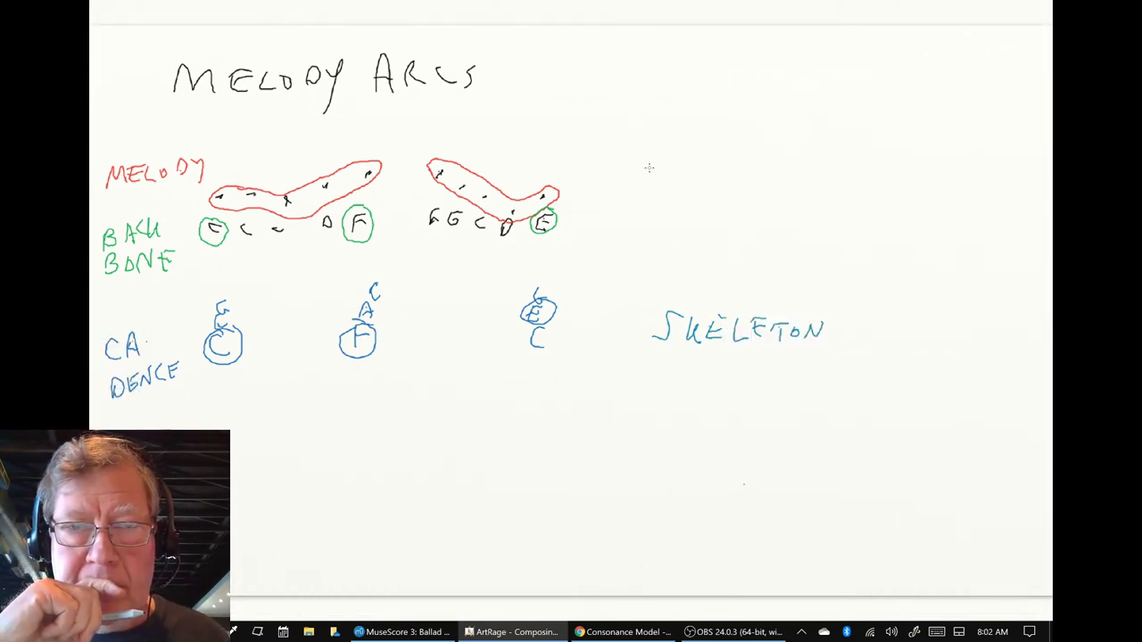
{"action": "key", "text": "Tab"}
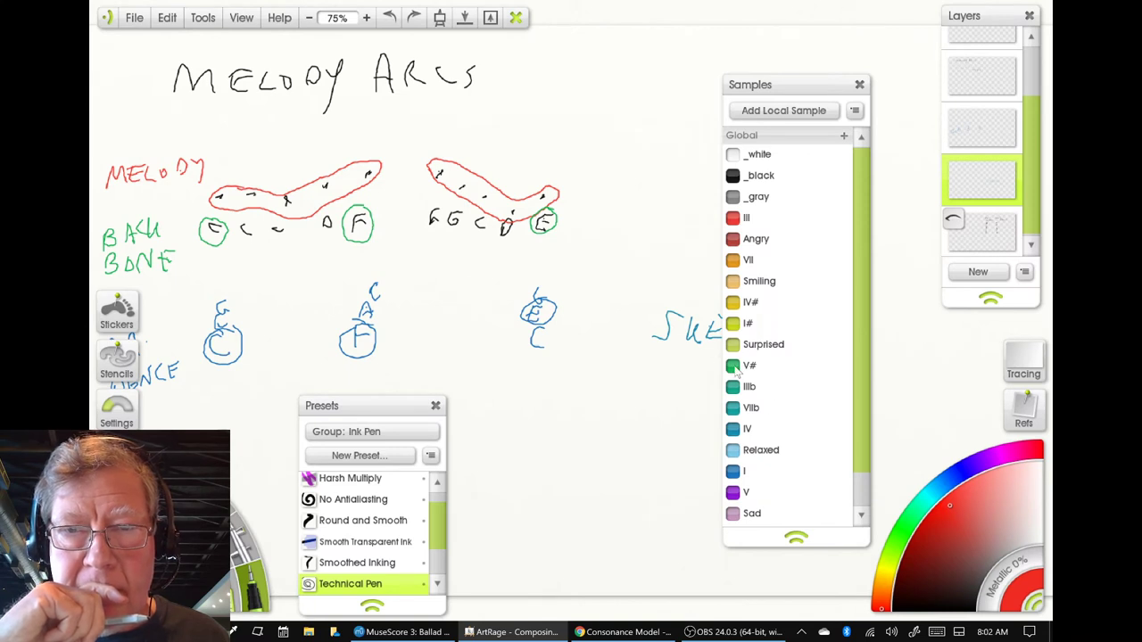
{"action": "key", "text": "Tab"}
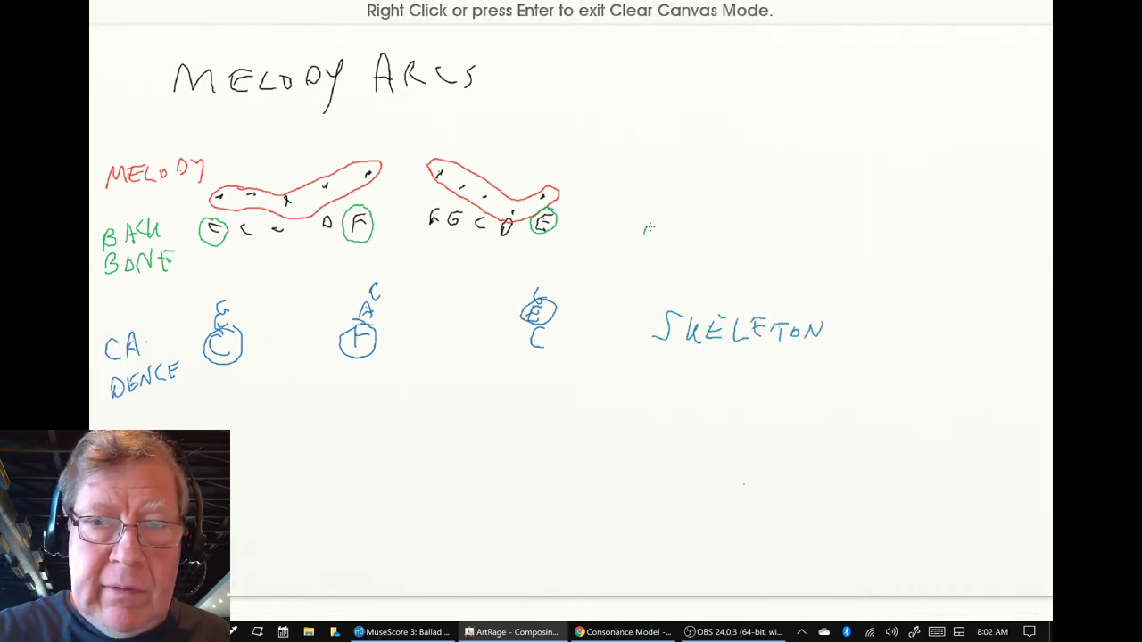
{"action": "mouse_move", "coordinate": [644, 233]}
{"action": "left_mouse_down"}
{"action": "mouse_move", "coordinate": [751, 241]}
{"action": "mouse_move", "coordinate": [770, 220]}
{"action": "mouse_move", "coordinate": [778, 237]}
{"action": "left_mouse_up"}
Write SKIN in red above MUSCLES and save the drawing.
{"action": "key", "text": "Tab"}
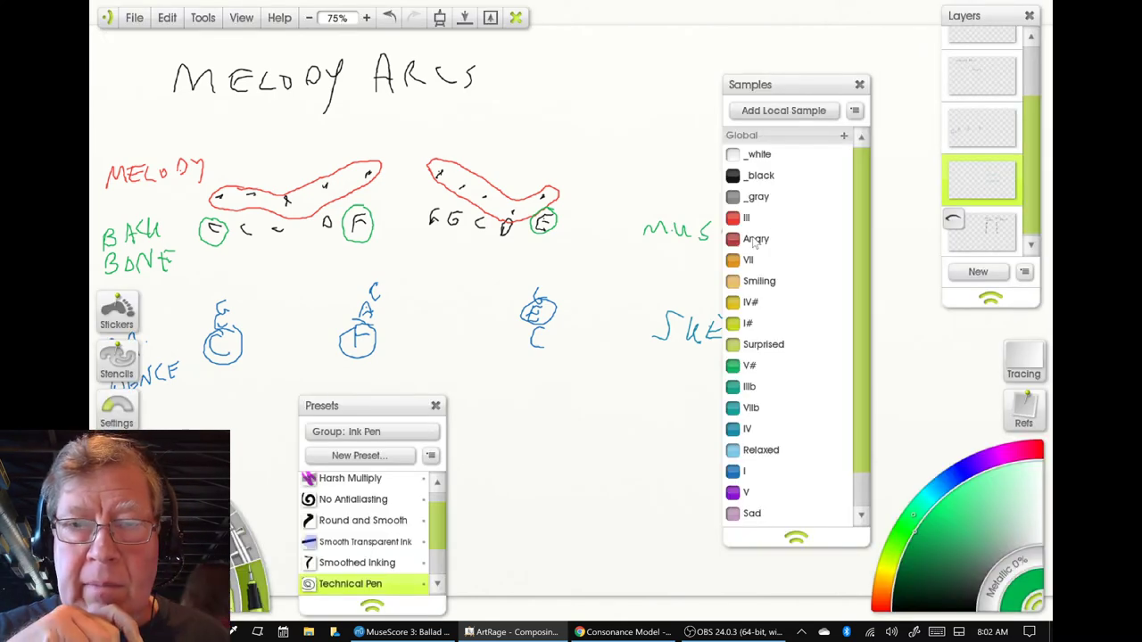
{"action": "key", "text": "Tab"}
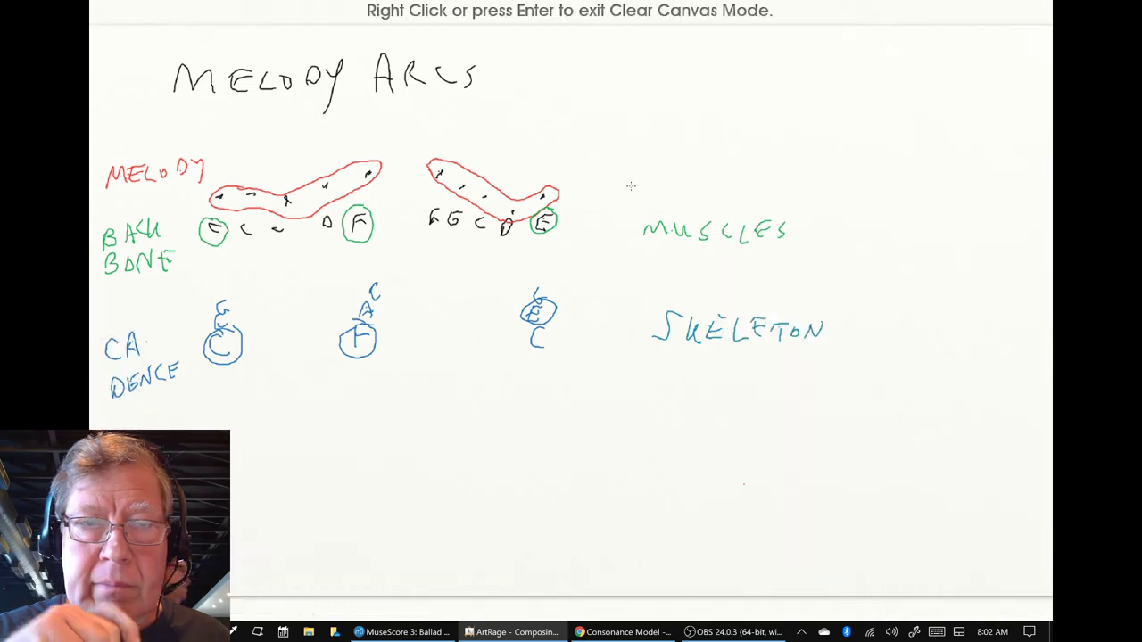
{"action": "mouse_move", "coordinate": [655, 170]}
{"action": "left_mouse_down"}
{"action": "mouse_move", "coordinate": [641, 193]}
{"action": "mouse_move", "coordinate": [689, 197]}
{"action": "mouse_move", "coordinate": [715, 182]}
{"action": "left_mouse_up"}
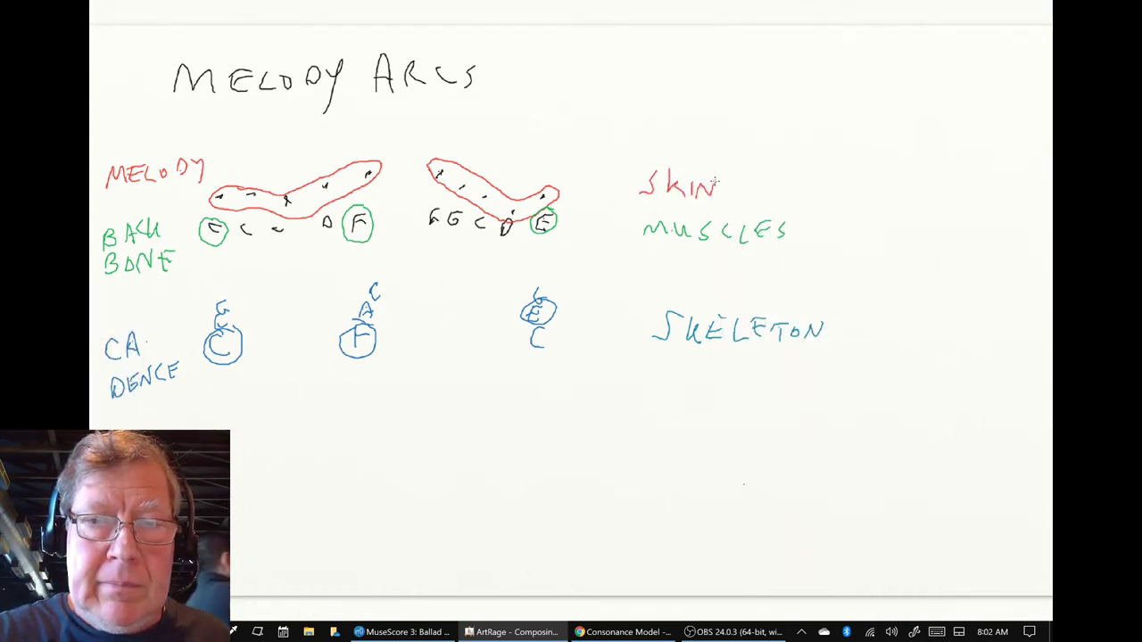
{"action": "key", "text": "ctrl+s"}
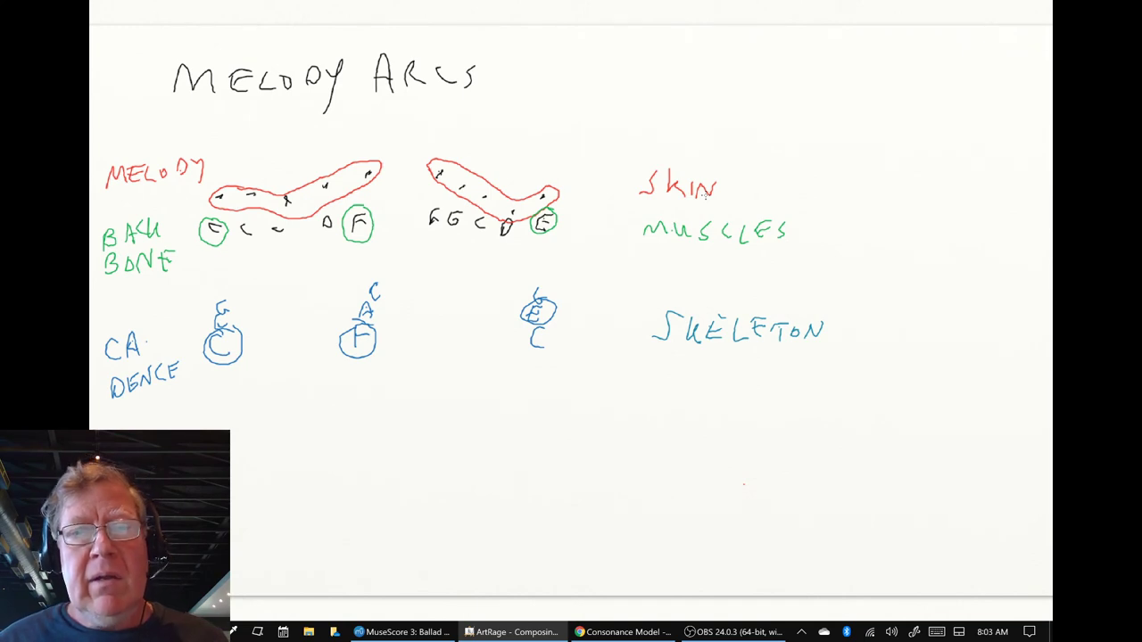
Restore the interface panels and make the Var I Top Down layer visible again.
{"action": "key", "text": "Tab"}
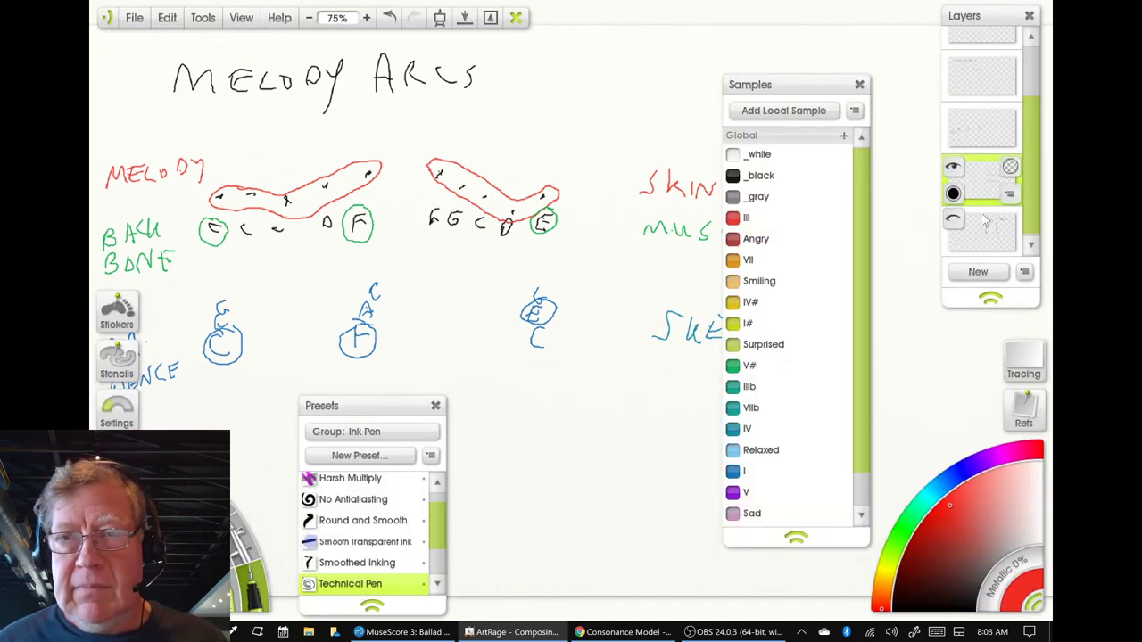
{"action": "left_click", "coordinate": [954, 220]}
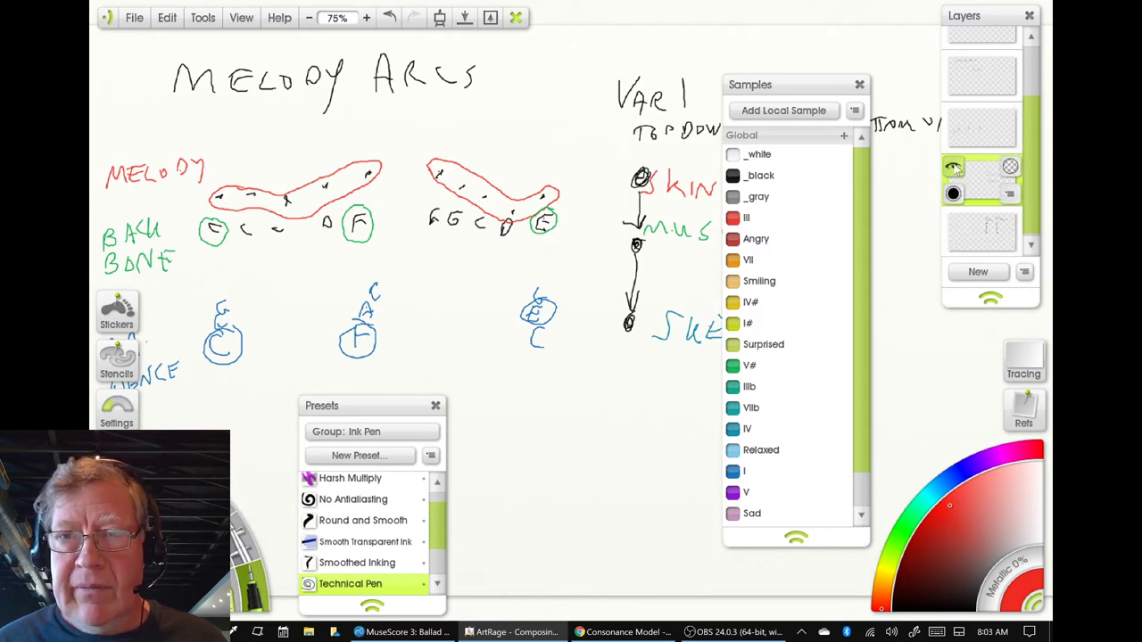
Hide the SKIN/MUSCLES/SKELETON label layer, activate the layer below, and pick light orange.
{"action": "left_click", "coordinate": [954, 168]}
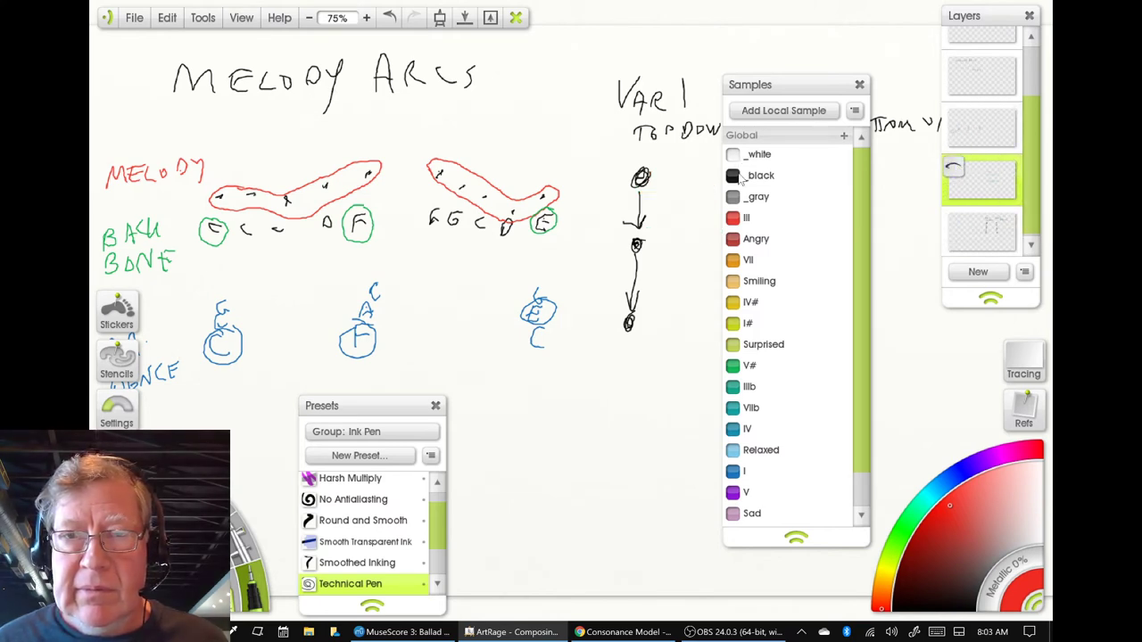
{"action": "left_click", "coordinate": [953, 233]}
{"action": "right_click", "coordinate": [953, 232]}
{"action": "key", "text": "Tab"}
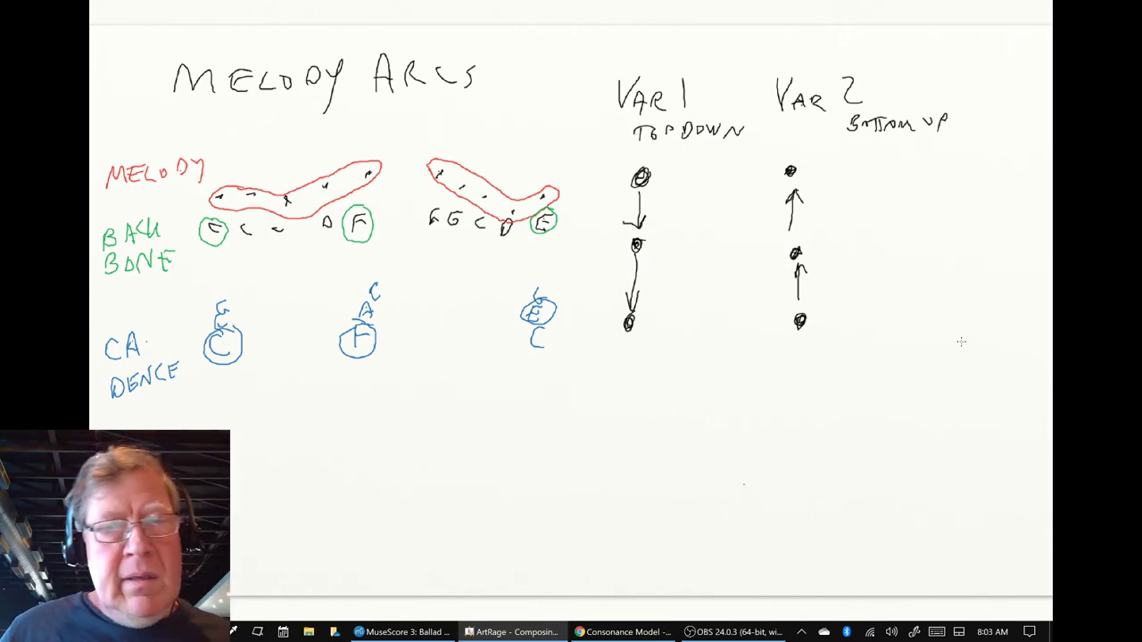
{"action": "key", "text": "Tab"}
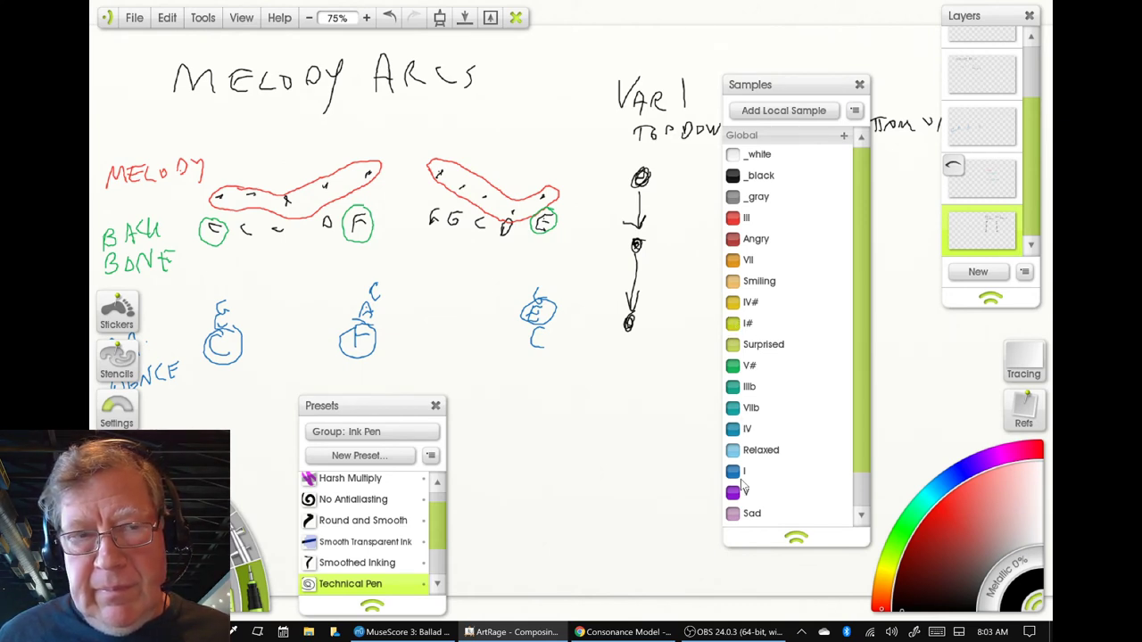
{"action": "left_click", "coordinate": [732, 279]}
Hand-write ORNAMENTATION in light orange above the MELODY label, then save the drawing.
{"action": "key", "text": "Tab"}
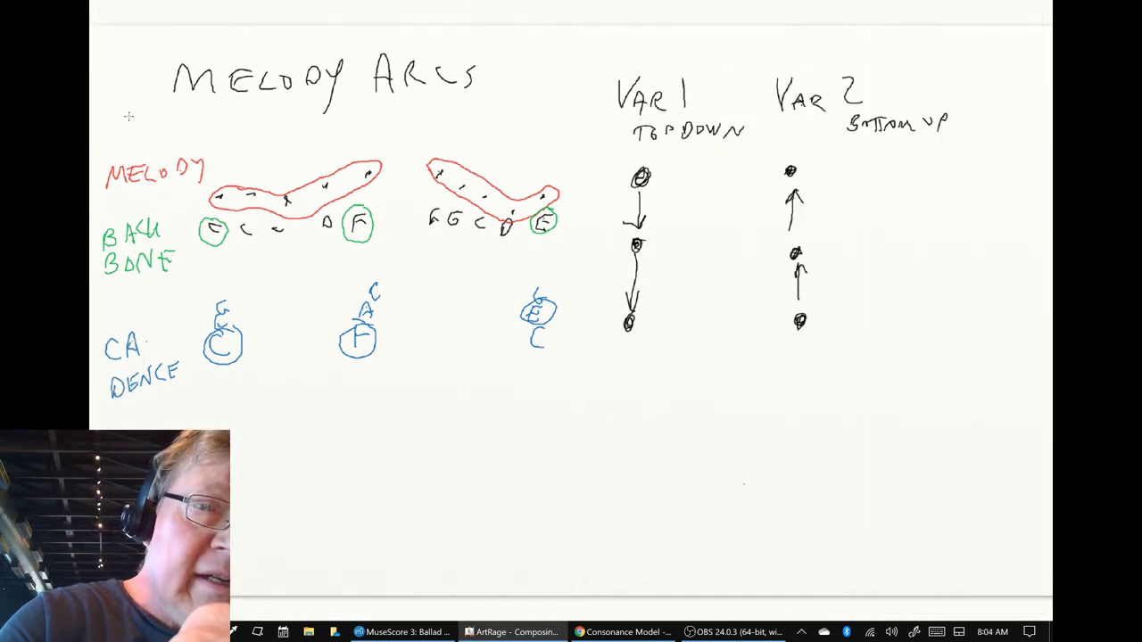
{"action": "mouse_move", "coordinate": [128, 116]}
{"action": "left_mouse_down"}
{"action": "mouse_move", "coordinate": [119, 141]}
{"action": "mouse_move", "coordinate": [135, 123]}
{"action": "mouse_move", "coordinate": [148, 148]}
{"action": "mouse_move", "coordinate": [153, 125]}
{"action": "mouse_move", "coordinate": [181, 136]}
{"action": "mouse_move", "coordinate": [200, 127]}
{"action": "mouse_move", "coordinate": [206, 141]}
{"action": "mouse_move", "coordinate": [243, 116]}
{"action": "left_mouse_up"}
{"action": "mouse_move", "coordinate": [236, 117]}
{"action": "left_mouse_down"}
{"action": "mouse_move", "coordinate": [237, 138]}
{"action": "mouse_move", "coordinate": [249, 120]}
{"action": "mouse_move", "coordinate": [255, 138]}
{"action": "left_mouse_up"}
{"action": "left_click_drag", "start_coordinate": [244, 130], "coordinate": [264, 136]}
{"action": "mouse_move", "coordinate": [268, 117]}
{"action": "left_mouse_down"}
{"action": "mouse_move", "coordinate": [257, 119]}
{"action": "mouse_move", "coordinate": [273, 139]}
{"action": "mouse_move", "coordinate": [307, 118]}
{"action": "left_mouse_up"}
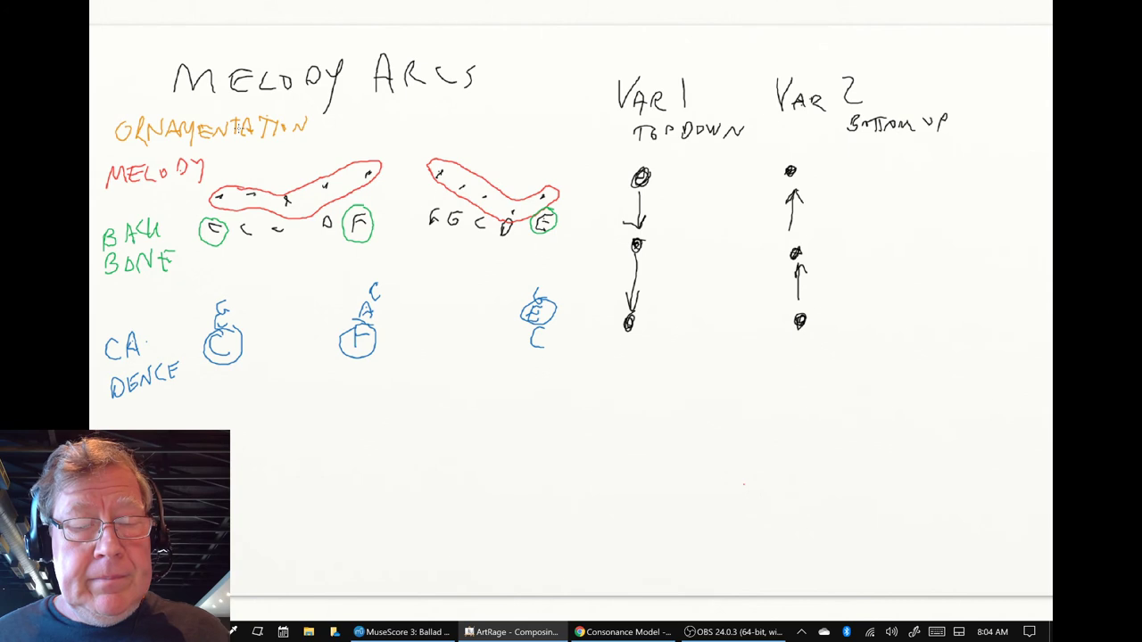
{"action": "key", "text": "ctrl+s"}
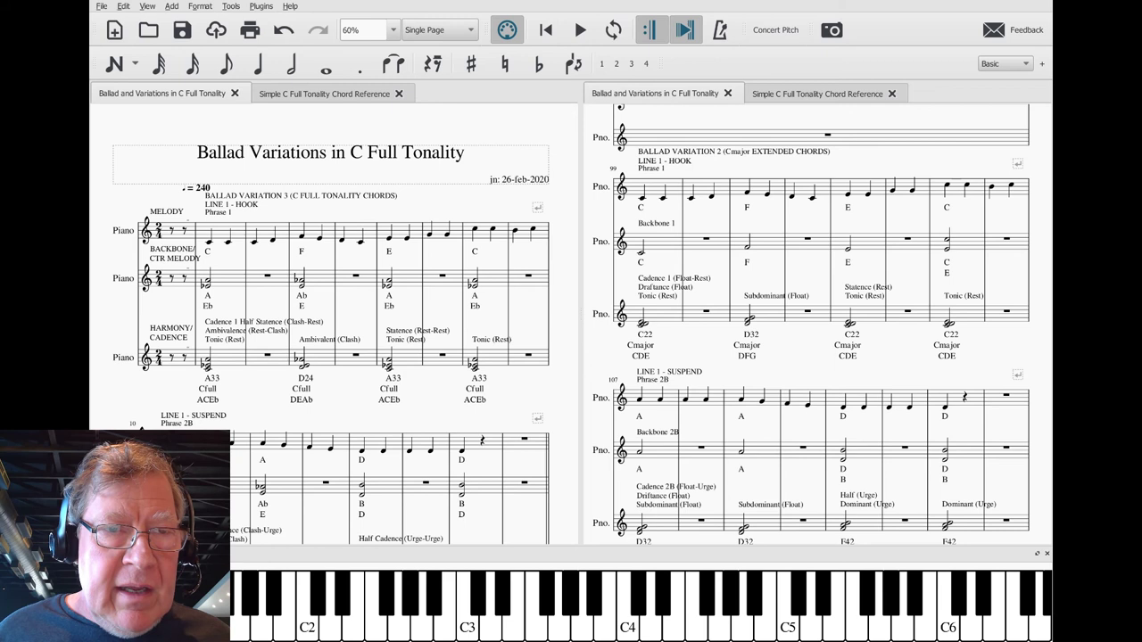
Start playback at Variation 3's first measure and stop it at the closing Fine.
{"action": "left_click", "coordinate": [217, 233]}
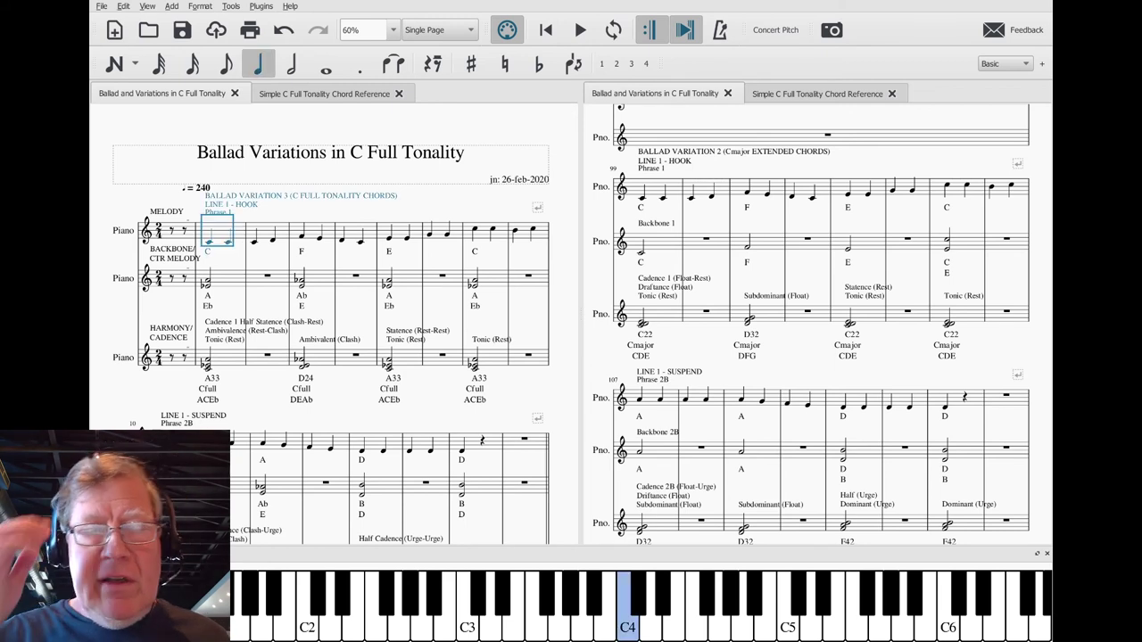
{"action": "scroll", "coordinate": [330, 325], "scroll_direction": "down", "scroll_amount": 1}
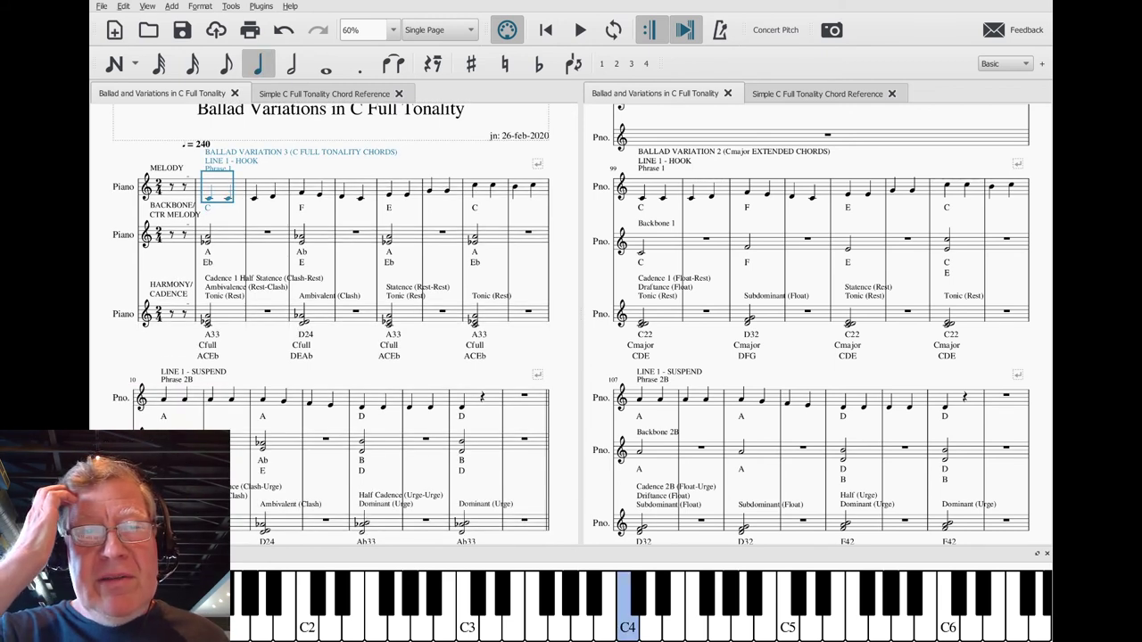
{"action": "scroll", "coordinate": [331, 325], "scroll_direction": "down", "scroll_amount": 1}
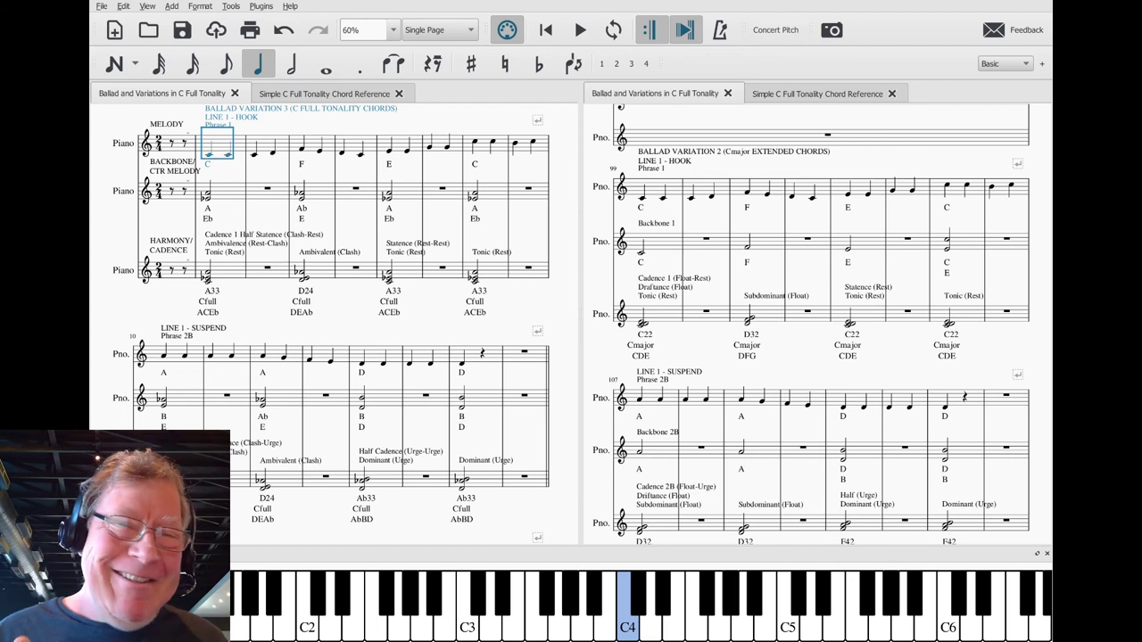
{"action": "key", "text": "Escape"}
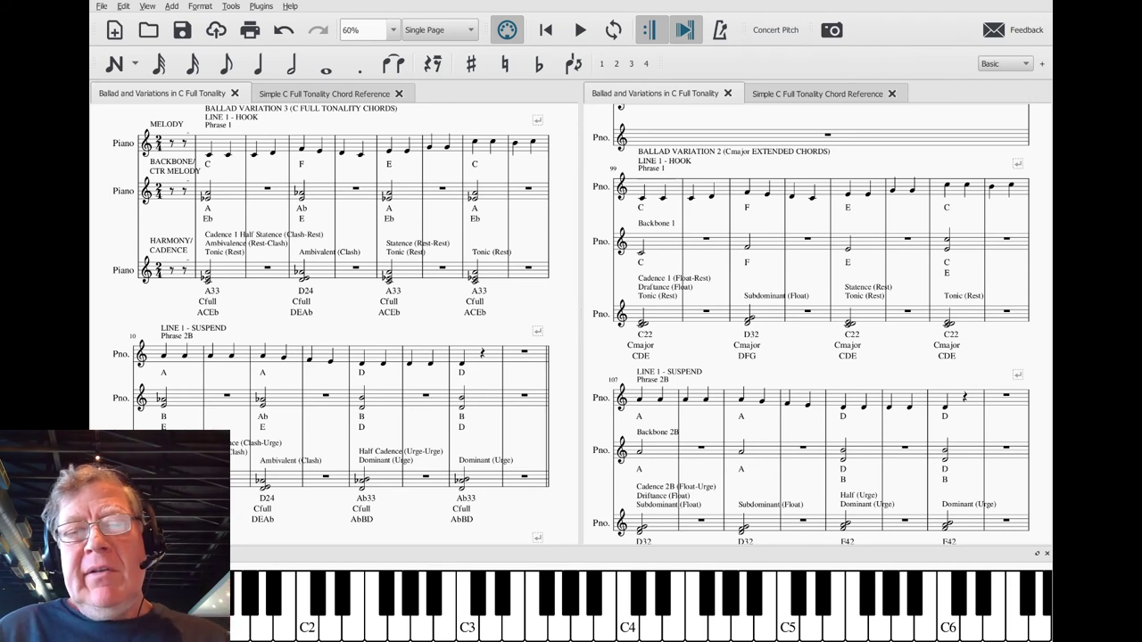
{"action": "key", "text": "space"}
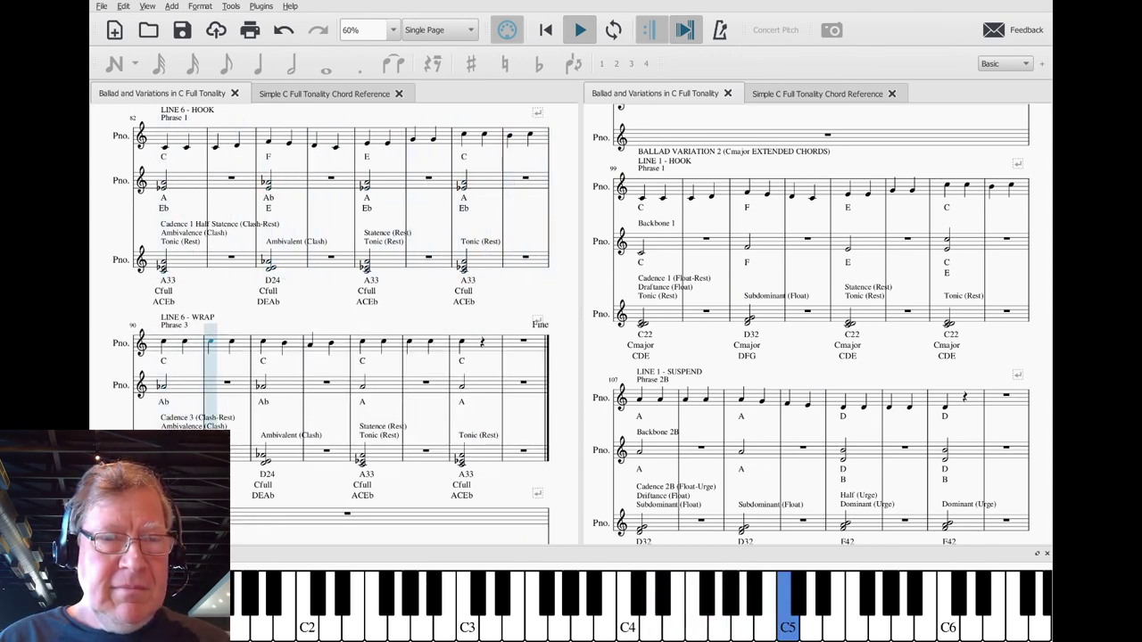
{"action": "key", "text": "space"}
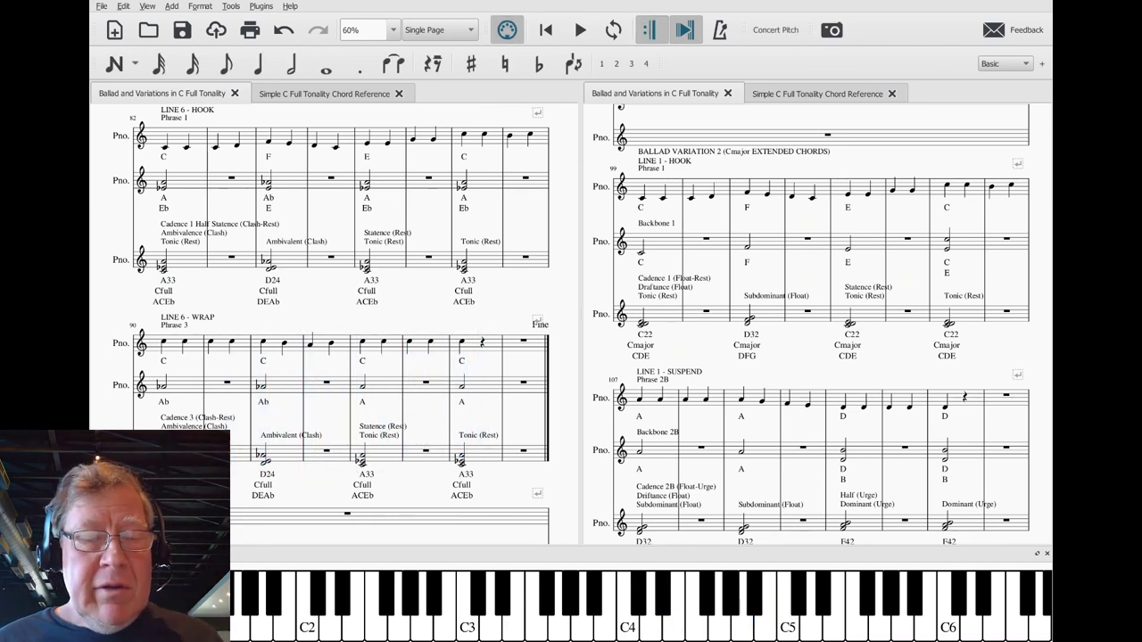
Switch to ArtRage's 'Melody Arcs' sketch, then bring OBS Studio in front of it.
{"action": "key", "text": "alt+Tab"}
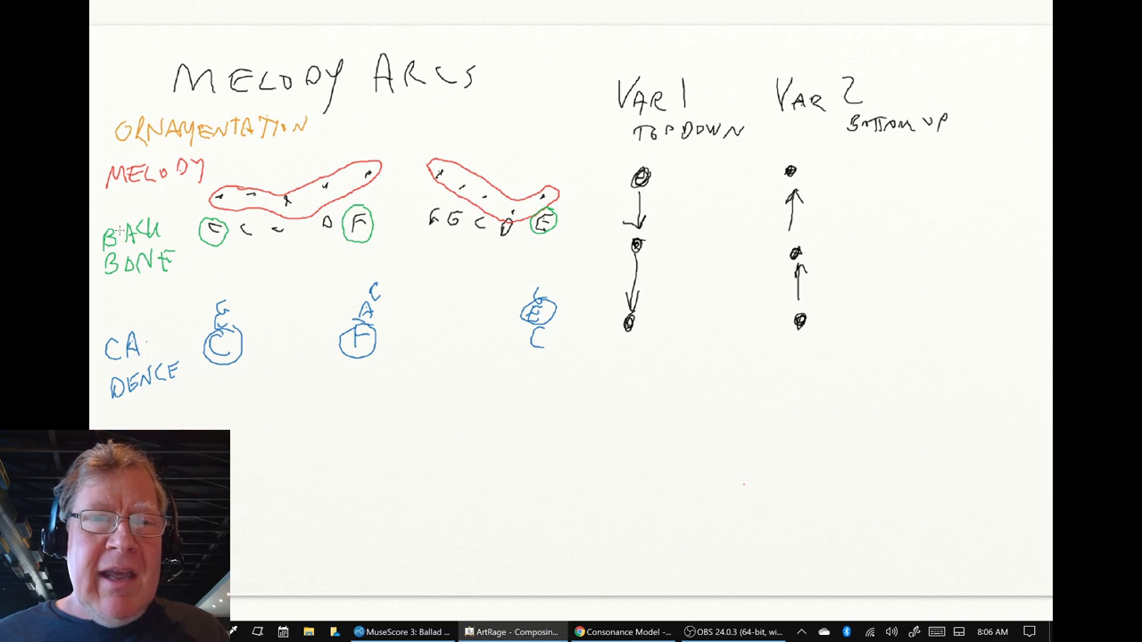
{"action": "key", "text": "alt+Tab"}
{"action": "key", "text": "alt+Tab"}
{"action": "key", "text": "alt+Tab"}
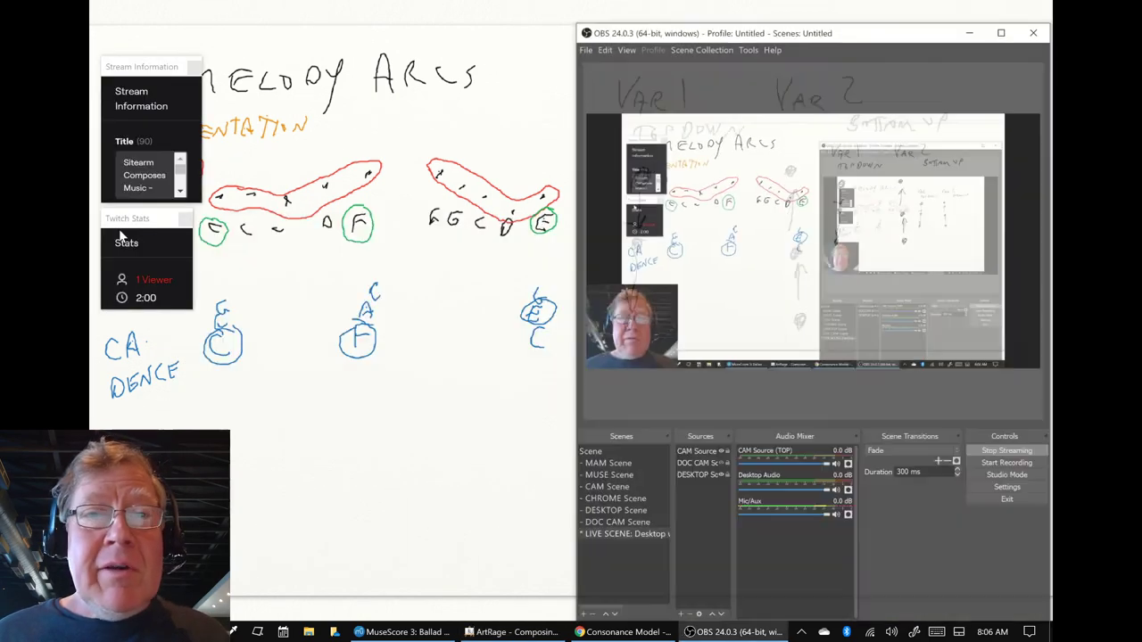